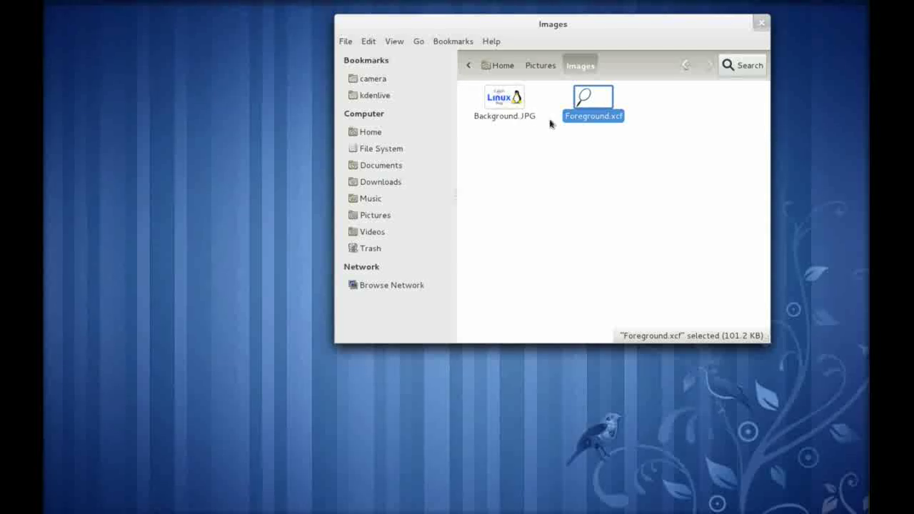
# Open Foreground.xcf in GIMP, showing its magnifyingGlass and background layers
pyautogui.click(596, 136)
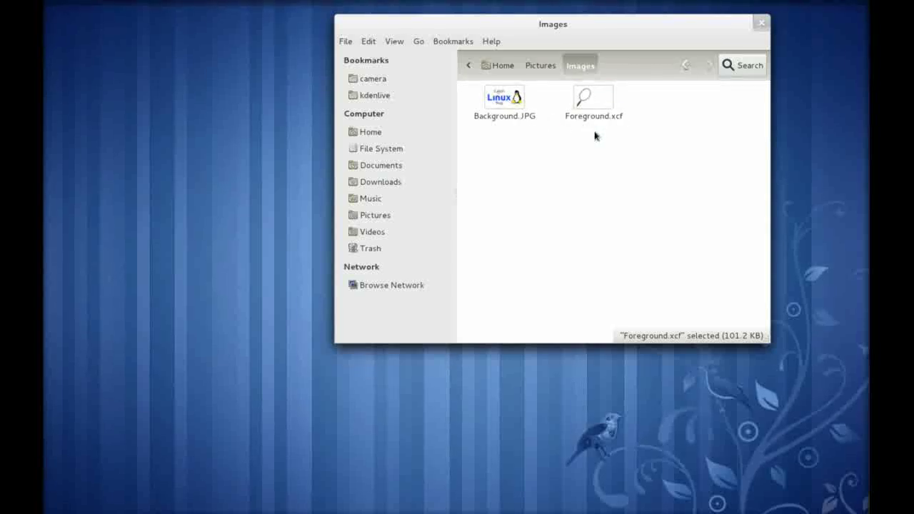
pyautogui.click(509, 120)
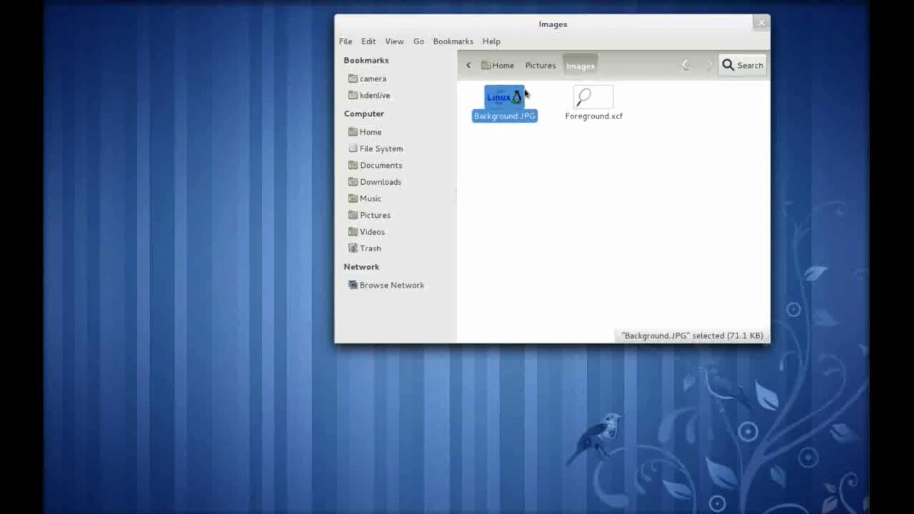
pyautogui.click(487, 144)
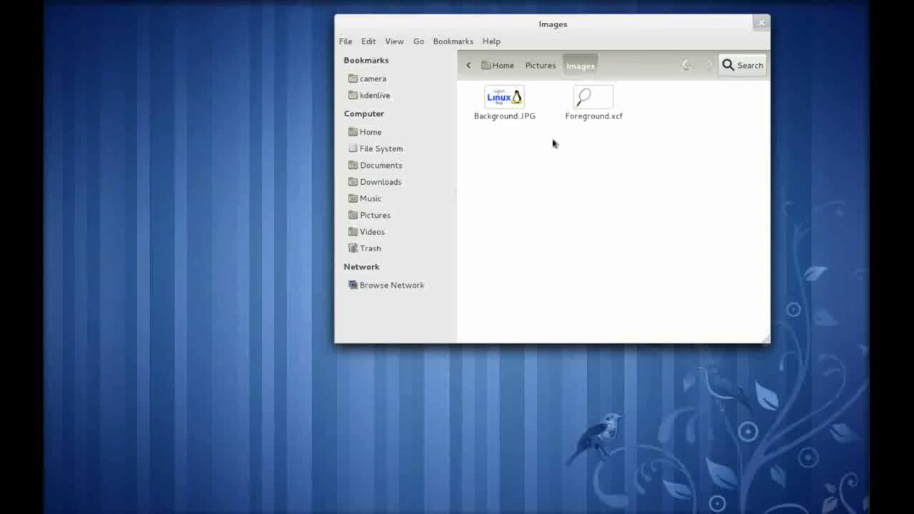
pyautogui.click(612, 119)
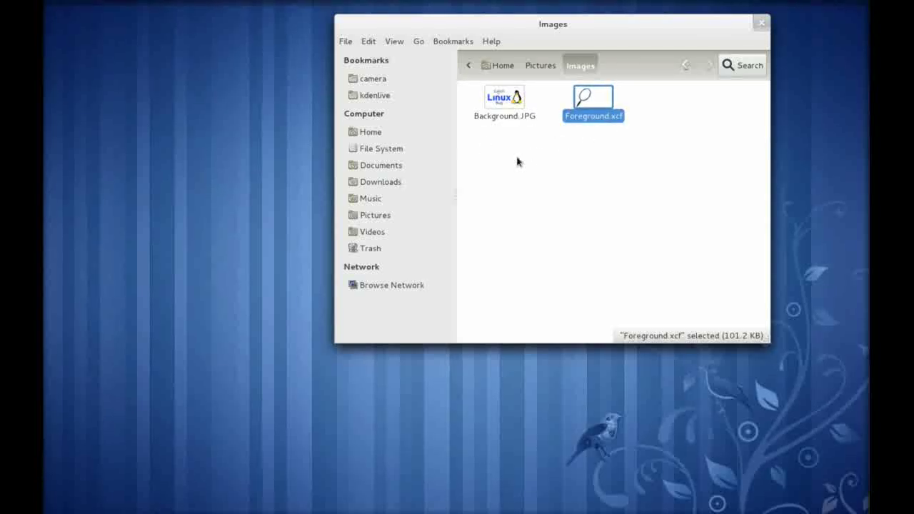
pyautogui.doubleClick(591, 114)
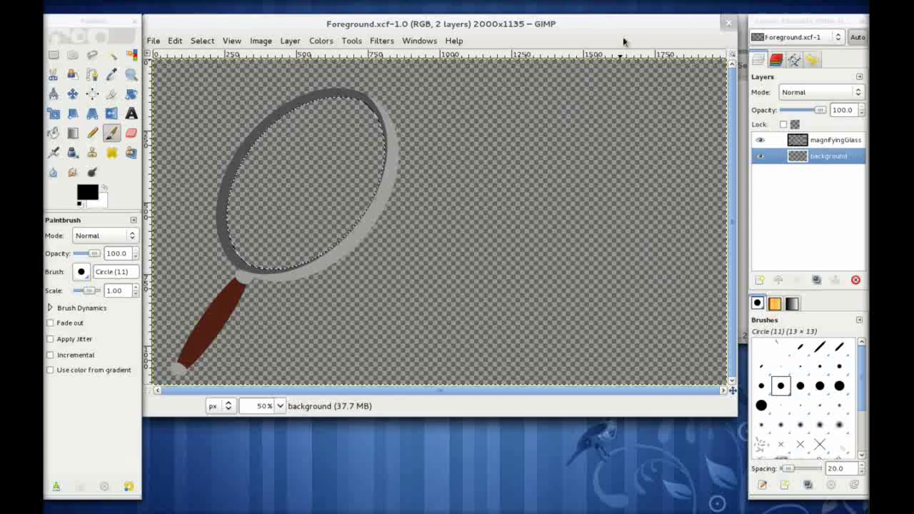
pyautogui.moveTo(630, 27); pyautogui.dragTo(635, 26)
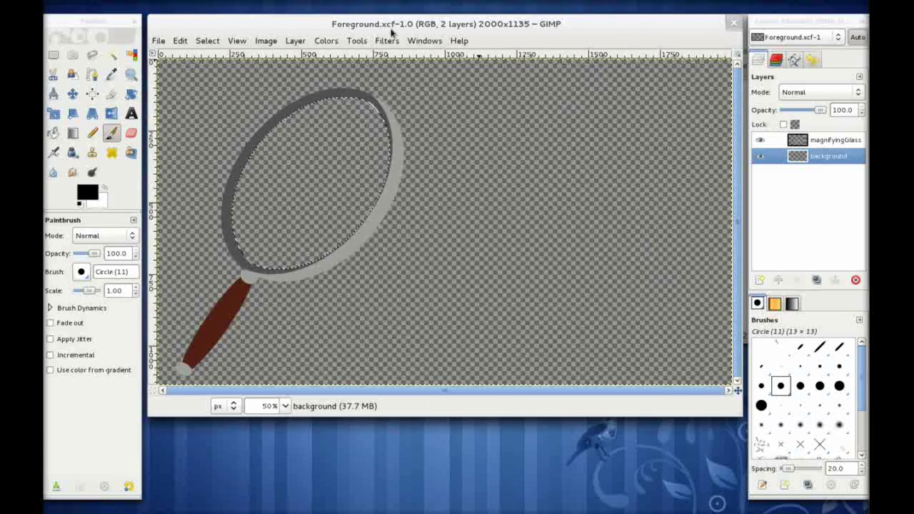
# Save a flattened copy as Foreground.JPG in the Images folder at JPEG quality 85
pyautogui.click(159, 40)
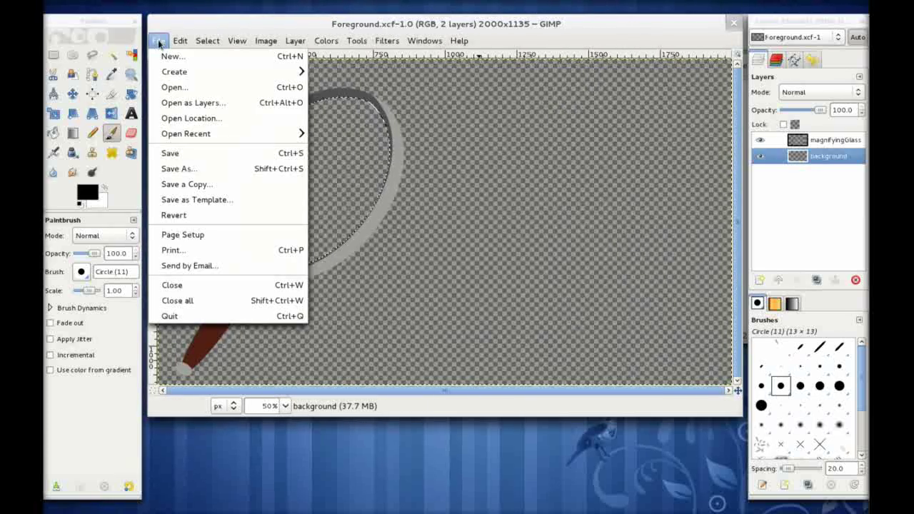
pyautogui.click(187, 168)
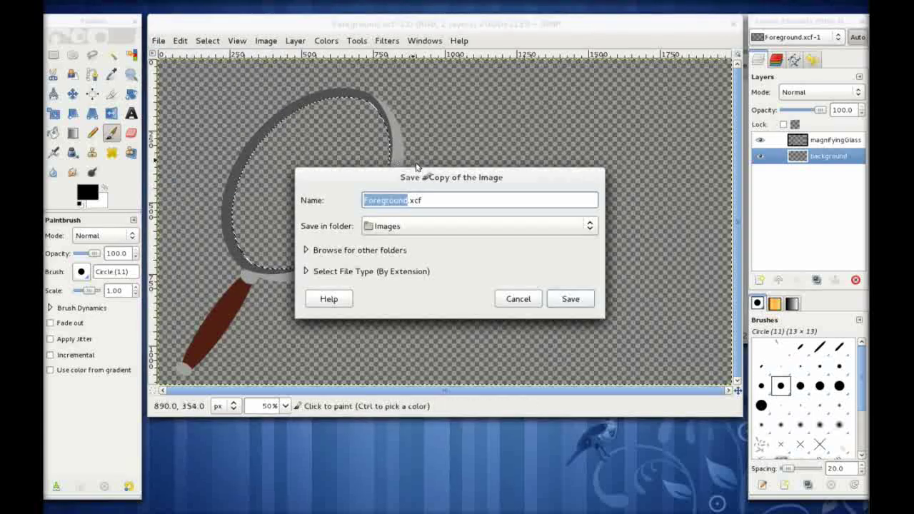
pyautogui.click(426, 200)
pyautogui.doubleClick(416, 201)
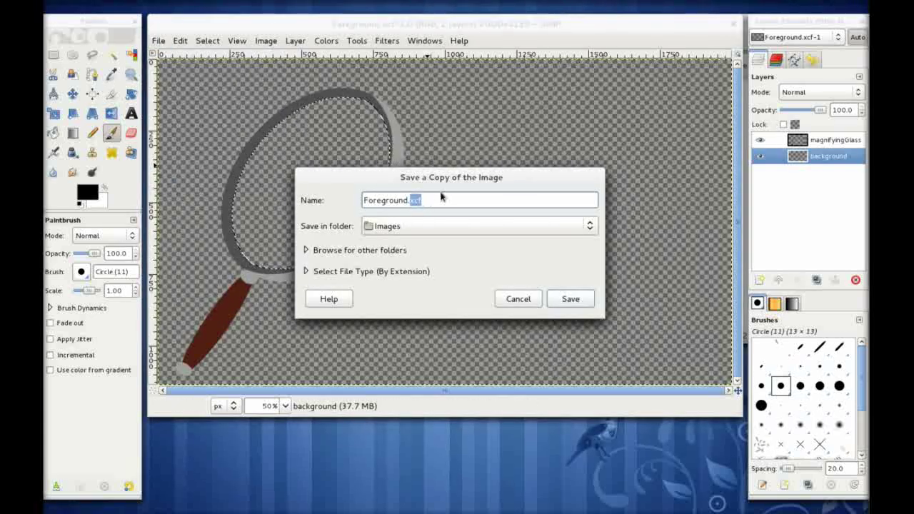
pyautogui.write('JPG')
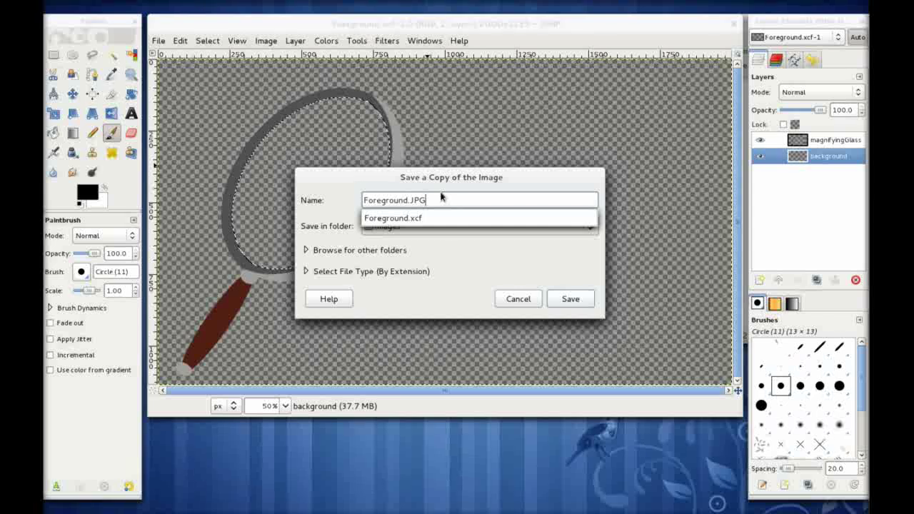
pyautogui.click(580, 301)
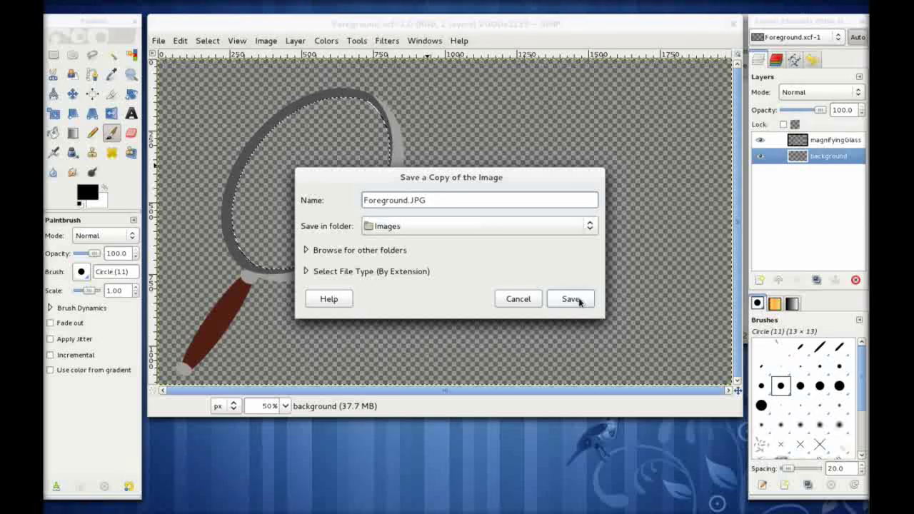
pyautogui.click(580, 304)
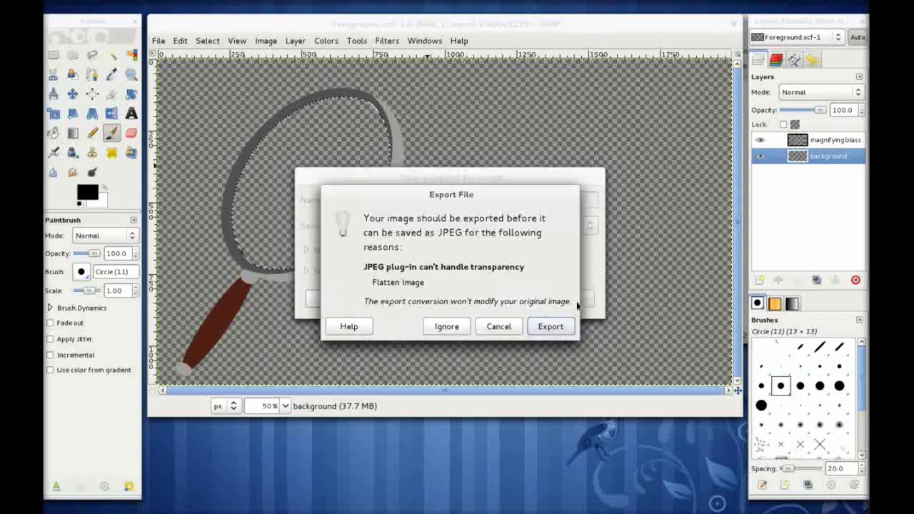
pyautogui.click(564, 322)
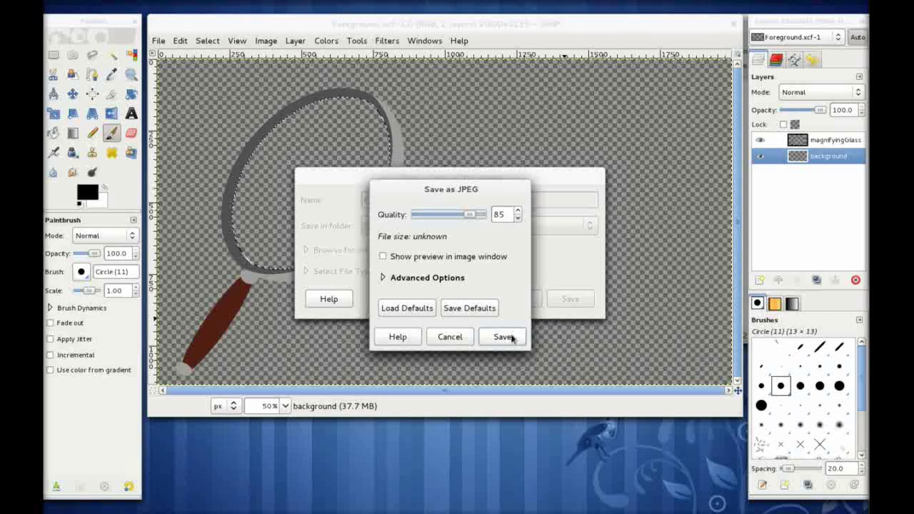
pyautogui.click(498, 215)
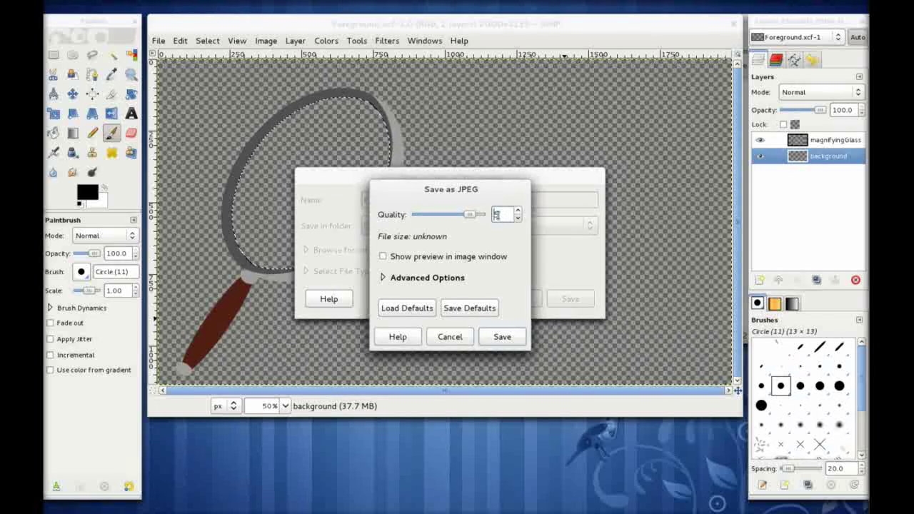
pyautogui.click(522, 339)
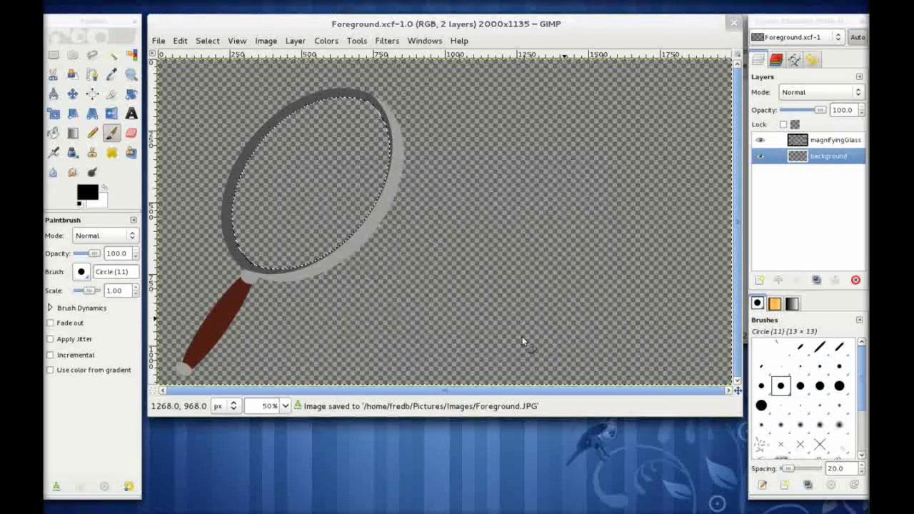
# Switch to Kdenlive and import Background.JPG and Foreground.JPG from Pictures/Images as clips
pyautogui.press('super')
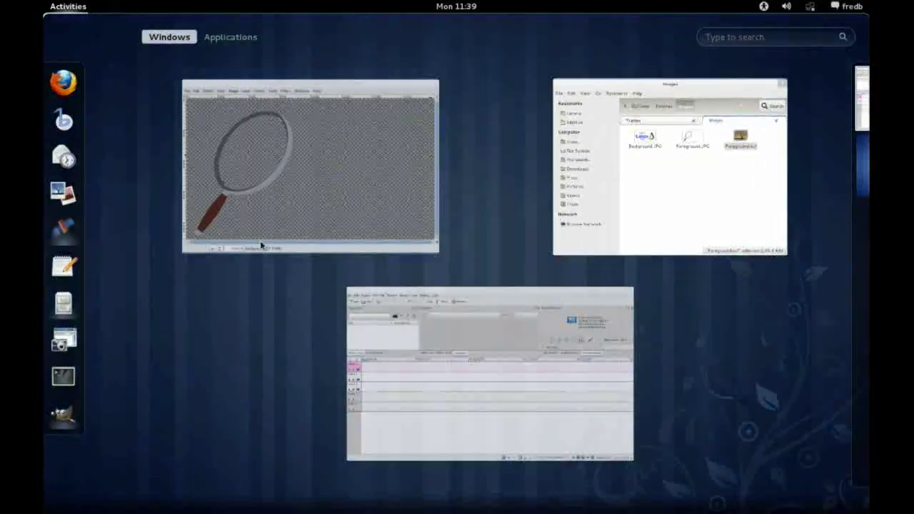
pyautogui.click(523, 297)
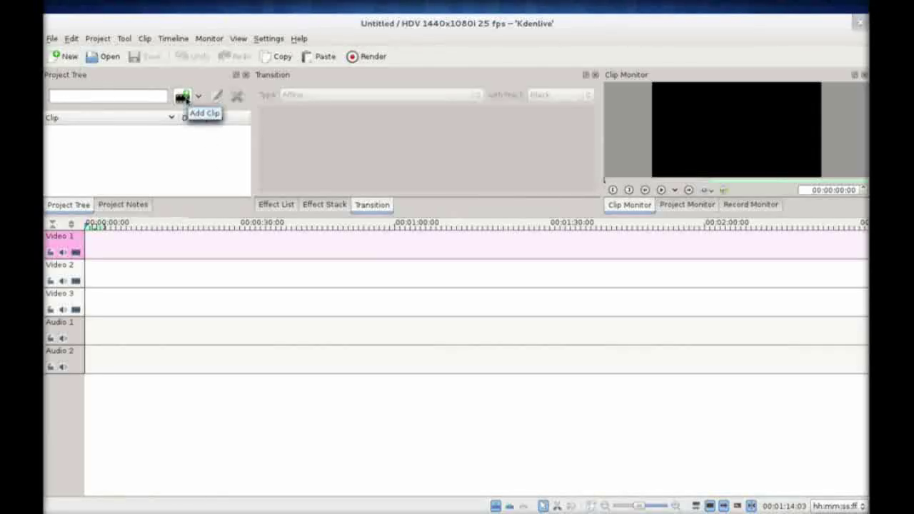
pyautogui.click(183, 98)
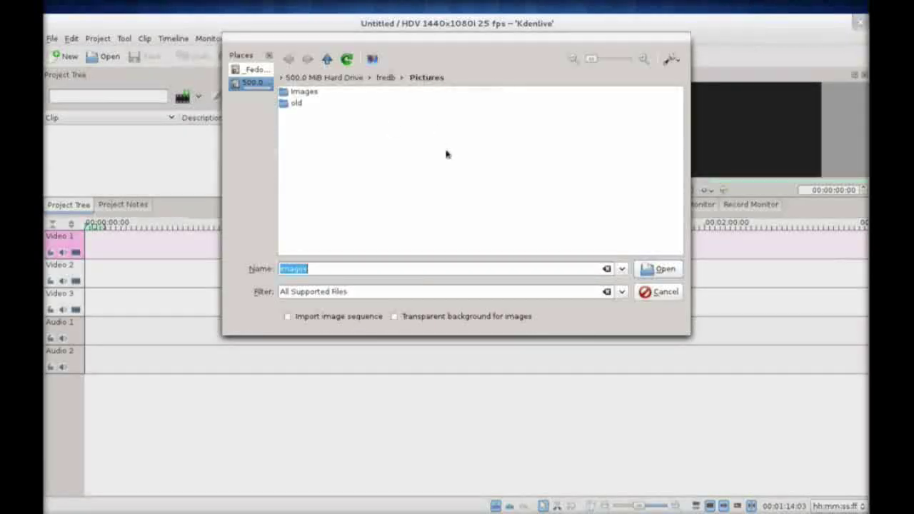
pyautogui.click(305, 92)
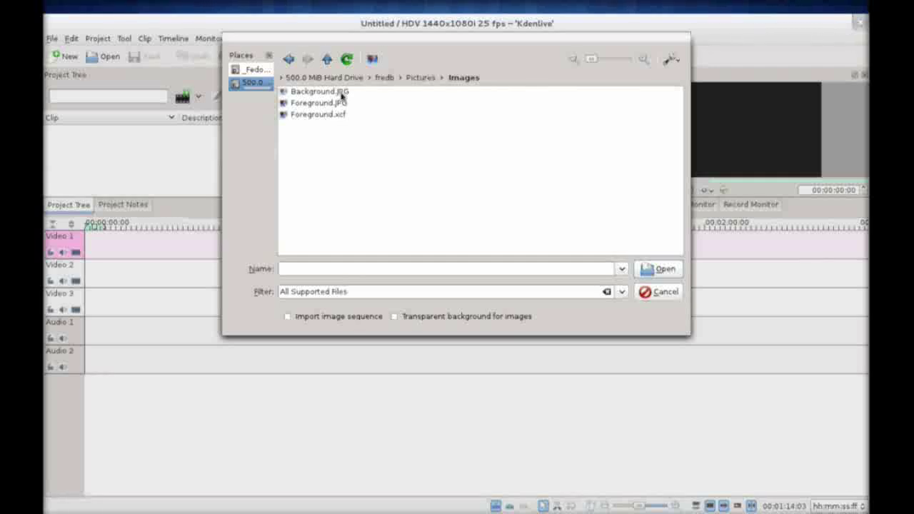
pyautogui.click(338, 104)
pyautogui.keyDown('ctrl'); pyautogui.click(348, 92); pyautogui.keyUp('ctrl')
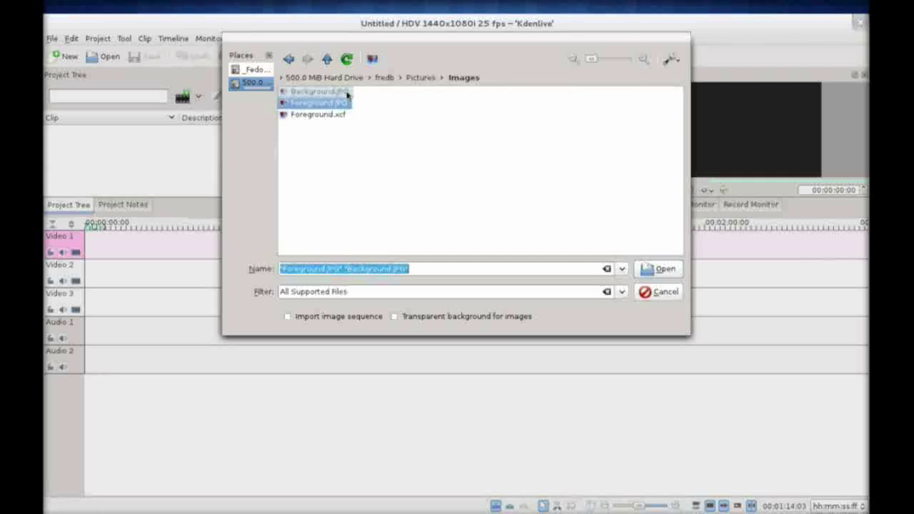
pyautogui.click(665, 269)
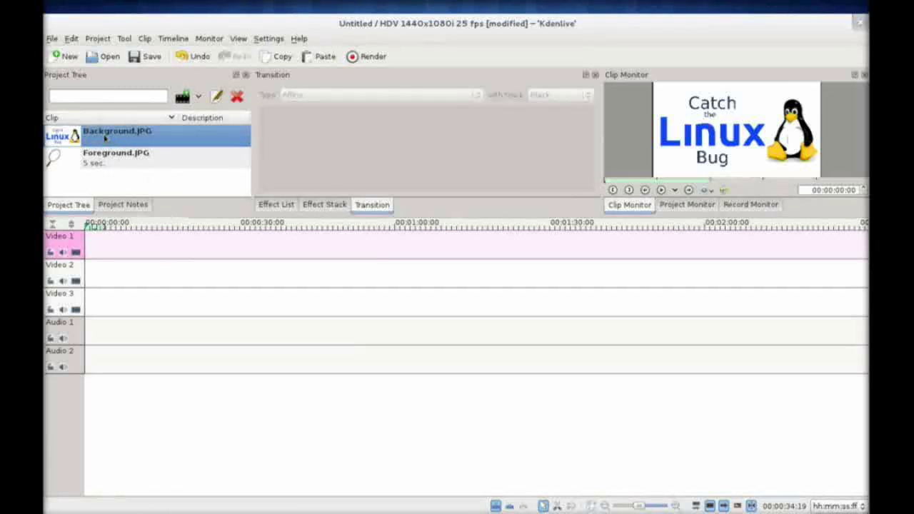
# Place Background.JPG at the start of Video 2 and set its duration to 00:00:20:00
pyautogui.moveTo(107, 135); pyautogui.dragTo(206, 274)
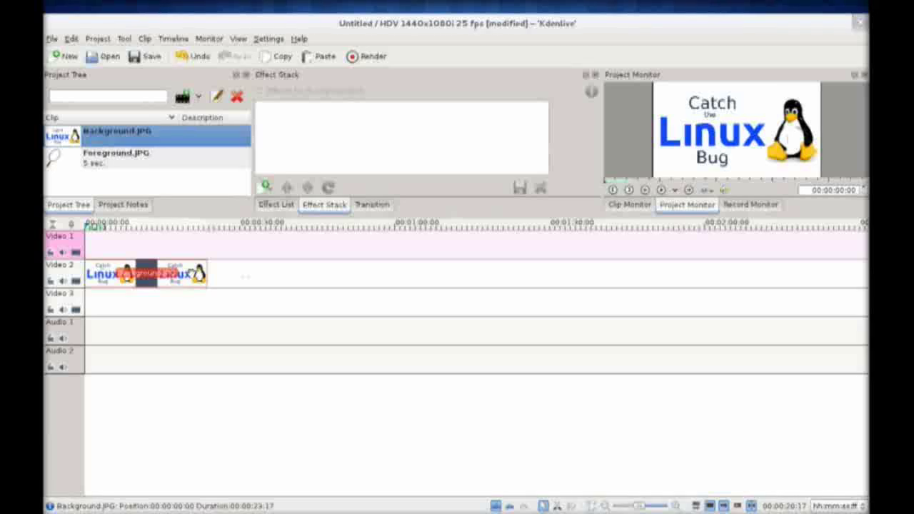
pyautogui.doubleClick(205, 274)
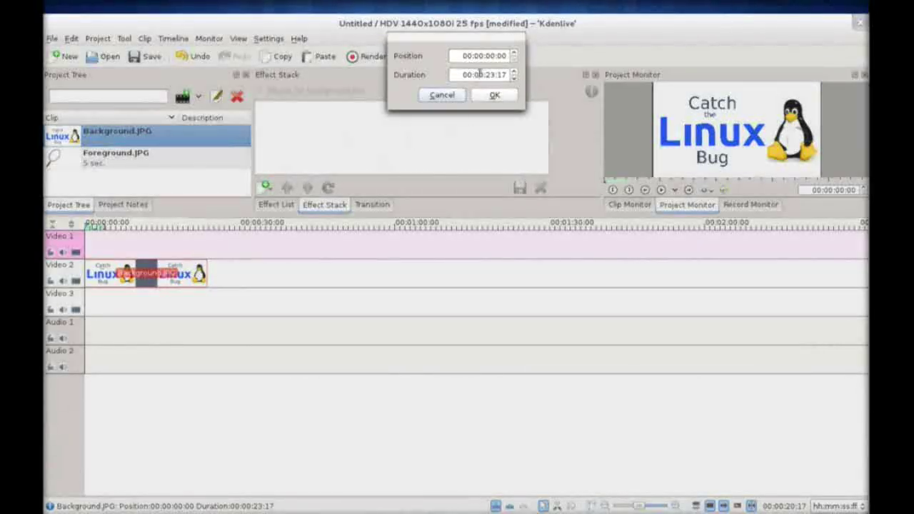
pyautogui.scroll(-8, 513, 78)
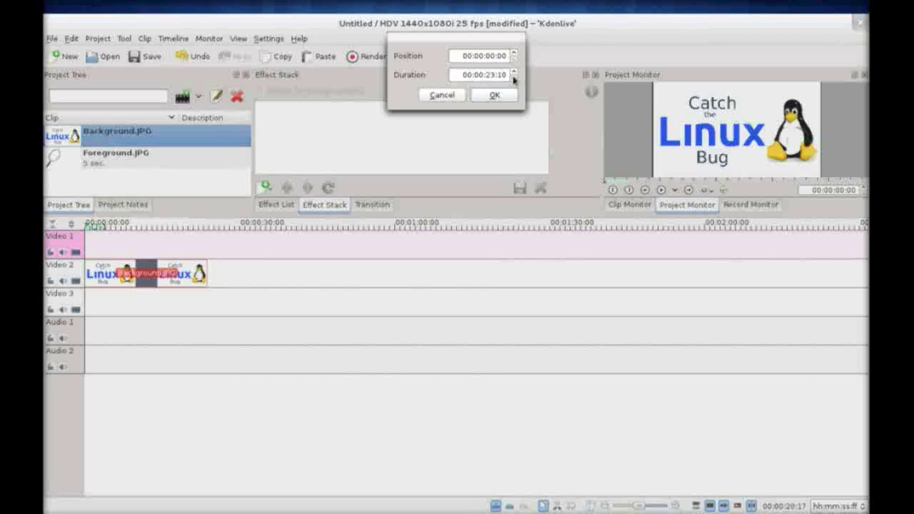
pyautogui.scroll(-5, 513, 79)
pyautogui.click(495, 96)
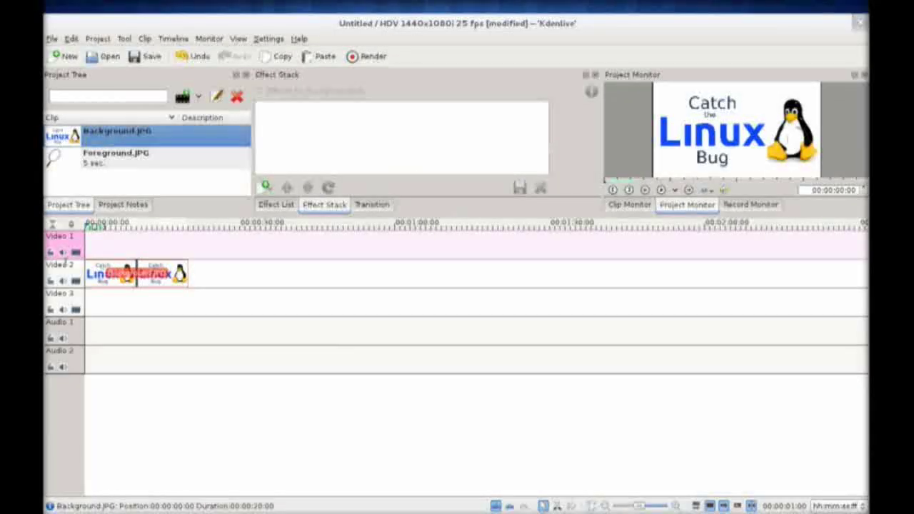
# Put Foreground.JPG on Video 1 above the background and play a preview from about 6 seconds
pyautogui.moveTo(95, 163); pyautogui.dragTo(183, 247)
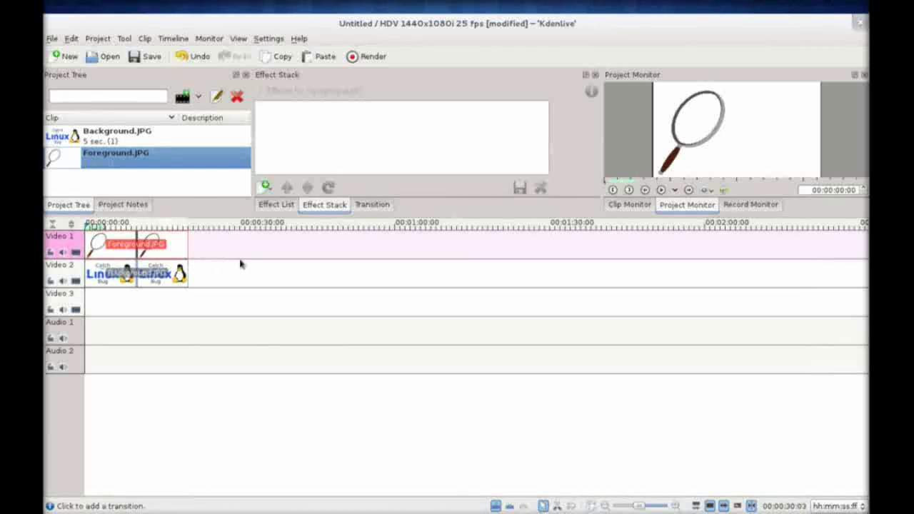
pyautogui.click(156, 229)
pyautogui.moveTo(155, 229); pyautogui.dragTo(119, 227)
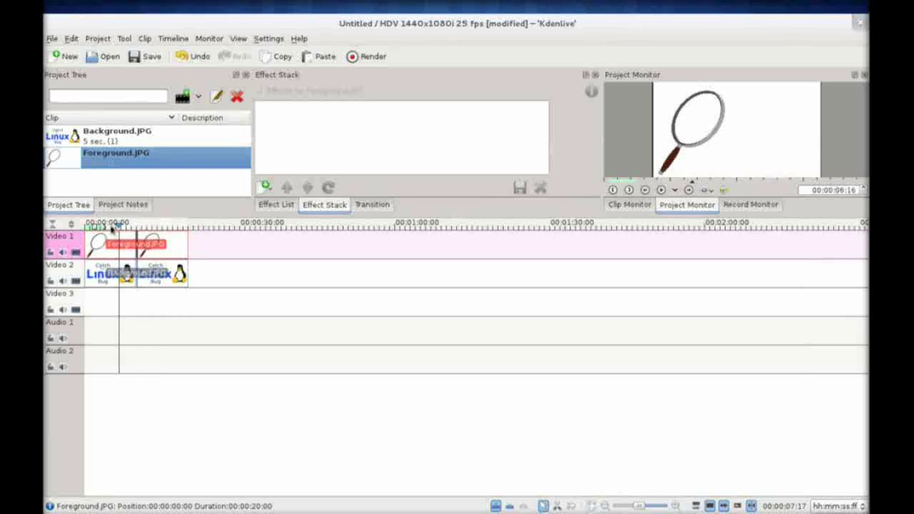
pyautogui.click(662, 190)
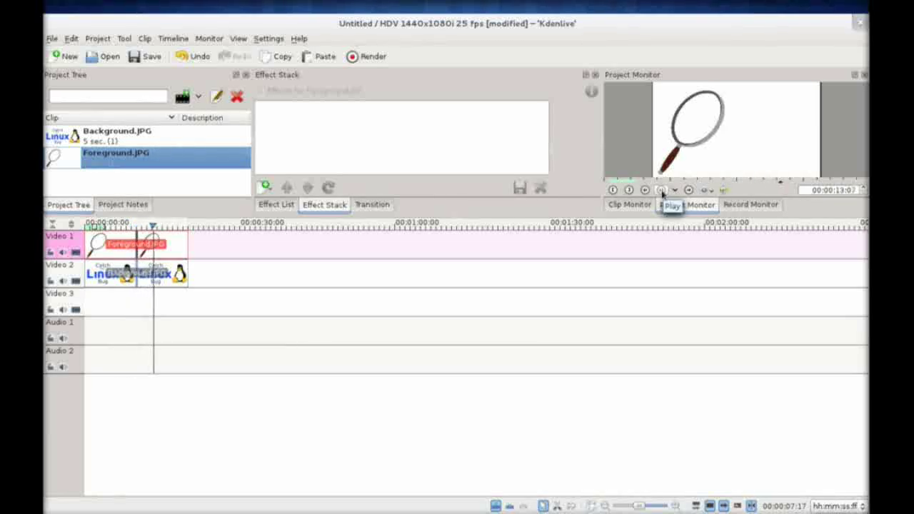
pyautogui.click(663, 190)
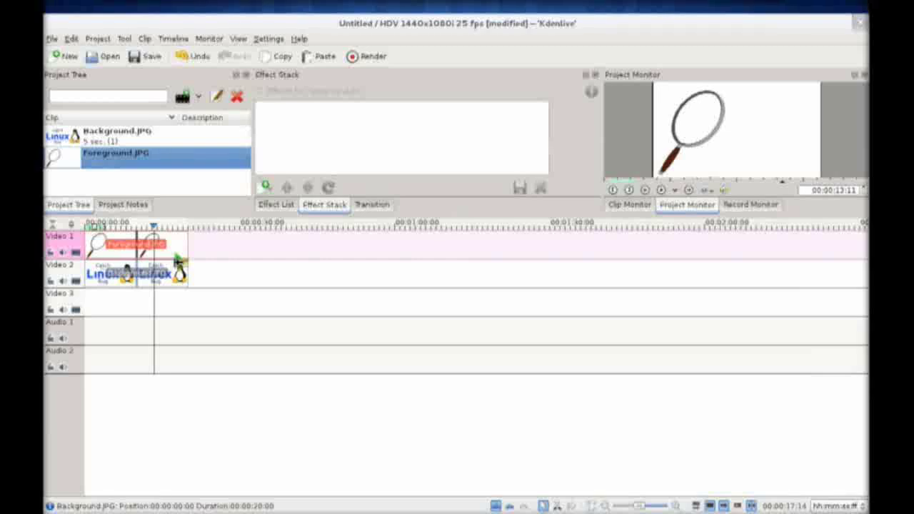
# Drag the foreground clip's transition handle to add a Dissolve spanning the full 20 seconds
pyautogui.moveTo(177, 261); pyautogui.dragTo(87, 258)
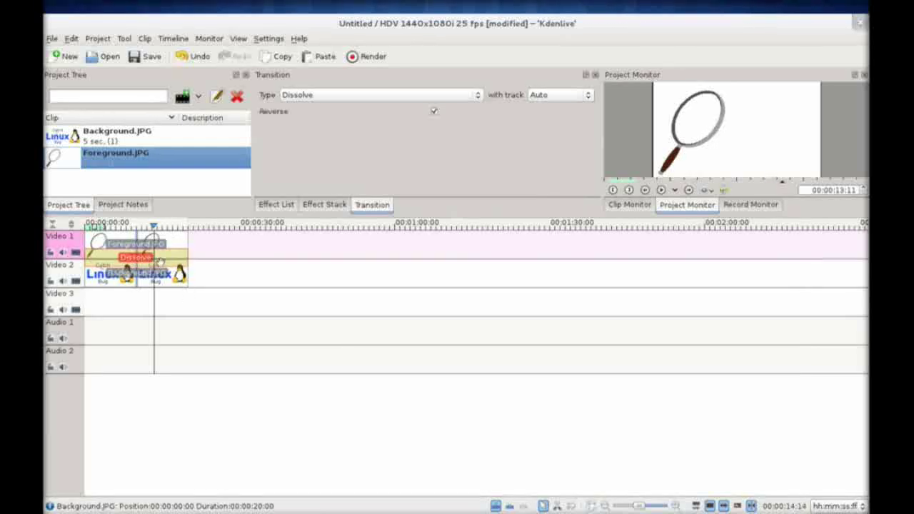
# Change the transition type to Composite and set it to blend with the Video 2 track
pyautogui.click(479, 97)
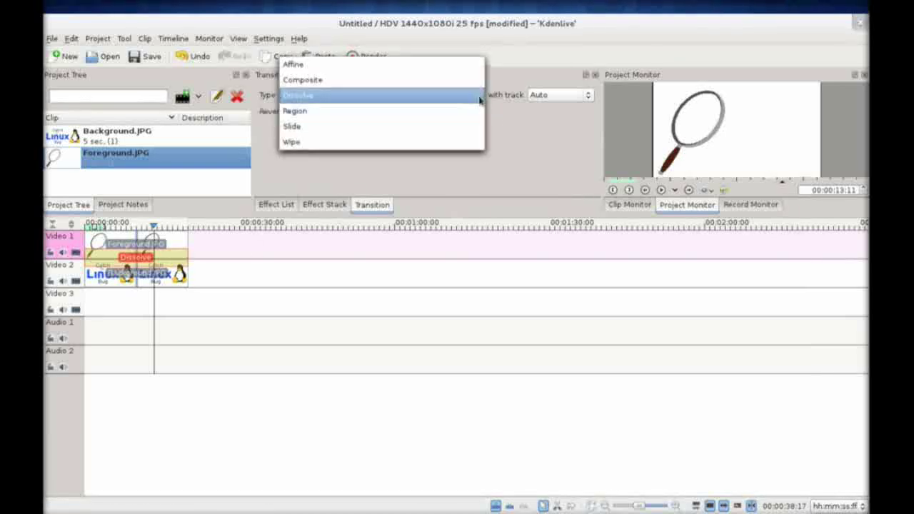
pyautogui.click(313, 82)
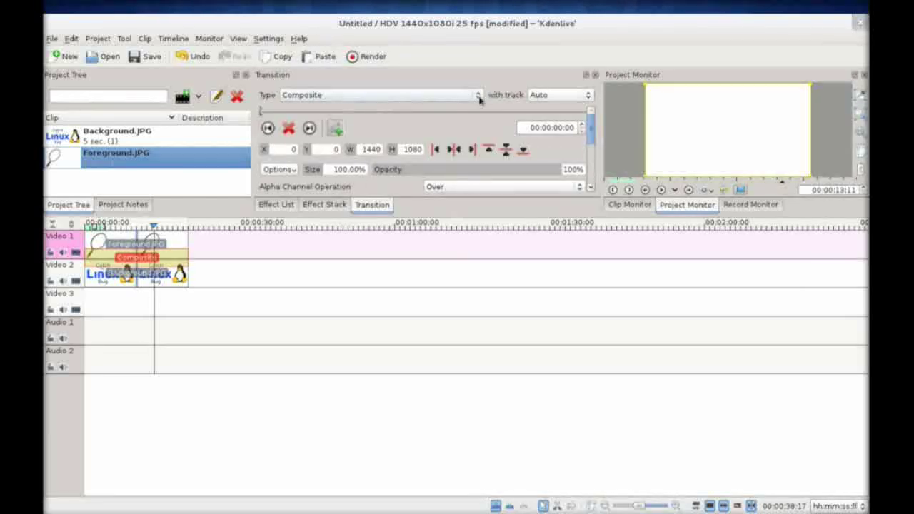
pyautogui.click(587, 95)
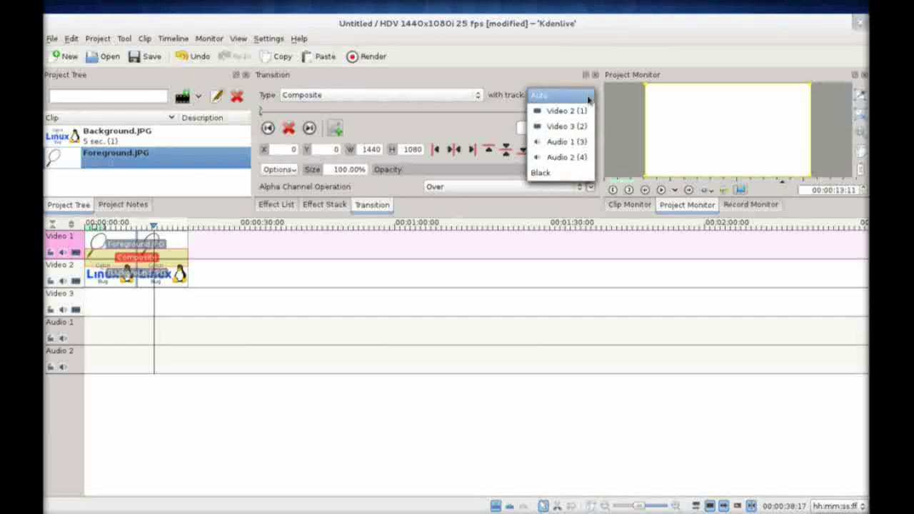
pyautogui.click(582, 111)
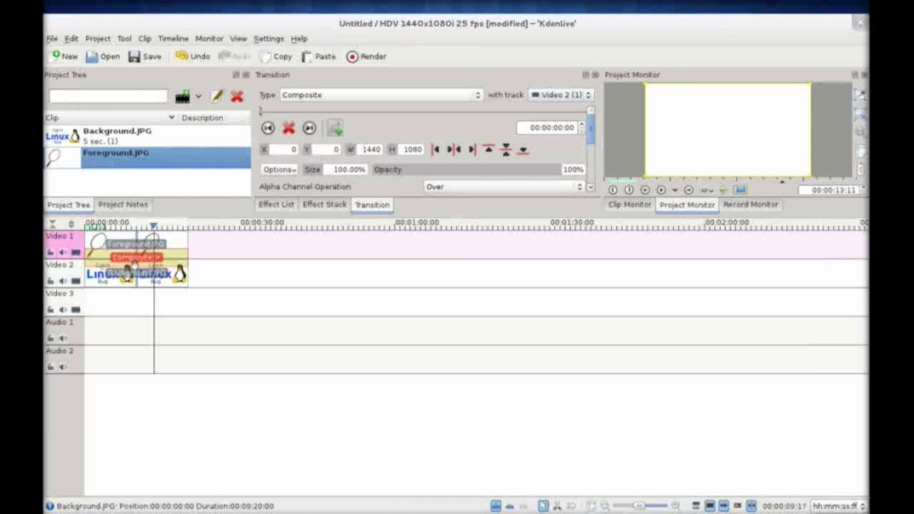
# Scrub the playhead through the transition to preview the magnifying glass composite
pyautogui.click(118, 228)
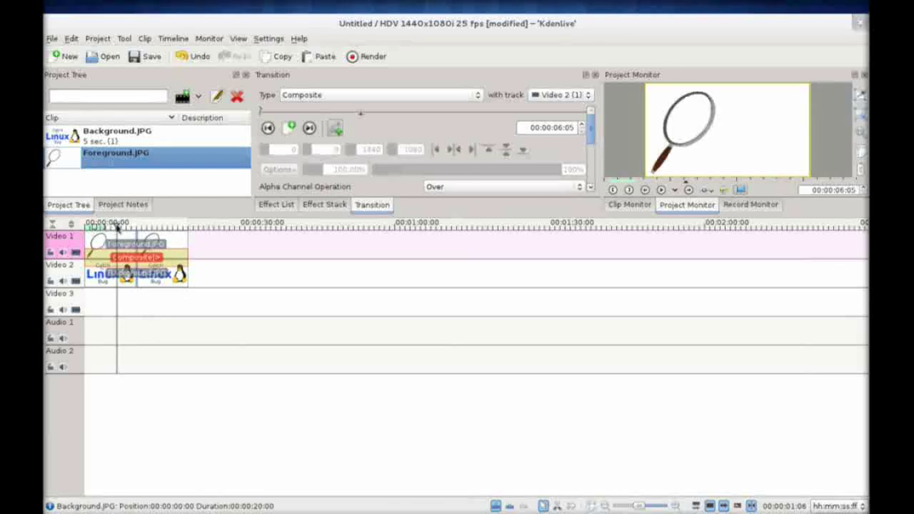
pyautogui.moveTo(137, 227)
pyautogui.mouseDown()
pyautogui.moveTo(183, 227)
pyautogui.moveTo(119, 227)
pyautogui.moveTo(130, 227)
pyautogui.mouseUp()
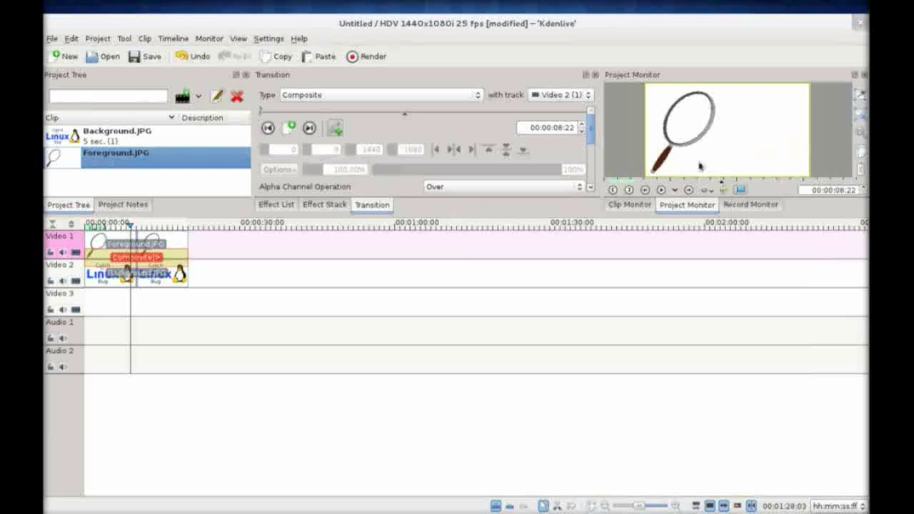
# In GIMP, select Foreground.xcf's background layer to inspect its transparency, then return toward Kdenlive
pyautogui.press('super')
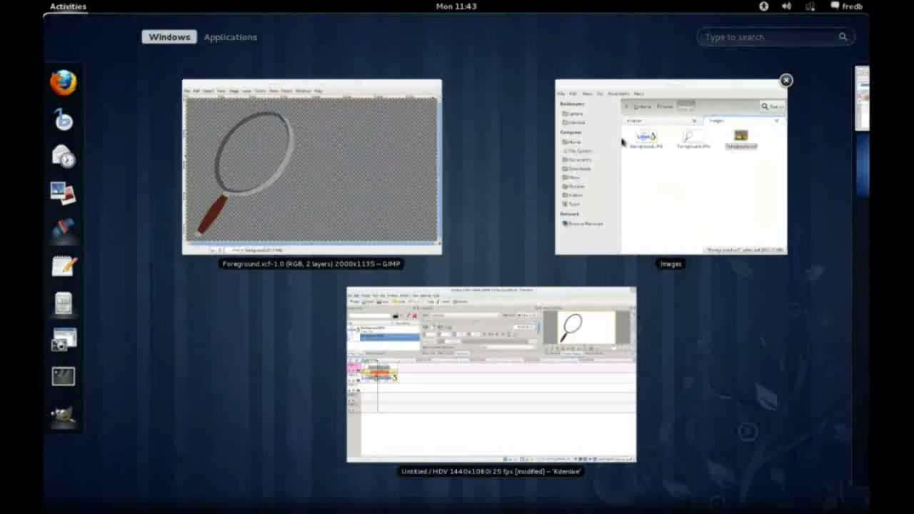
pyautogui.click(359, 88)
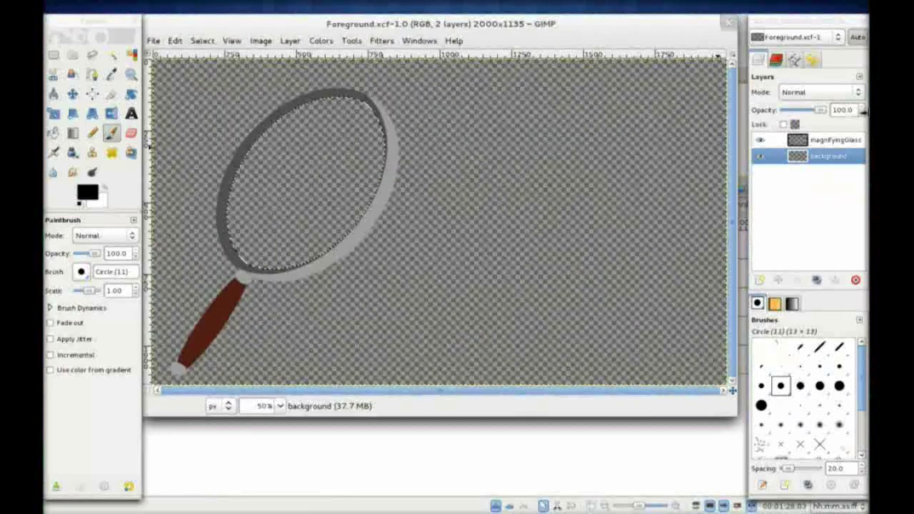
pyautogui.click(836, 156)
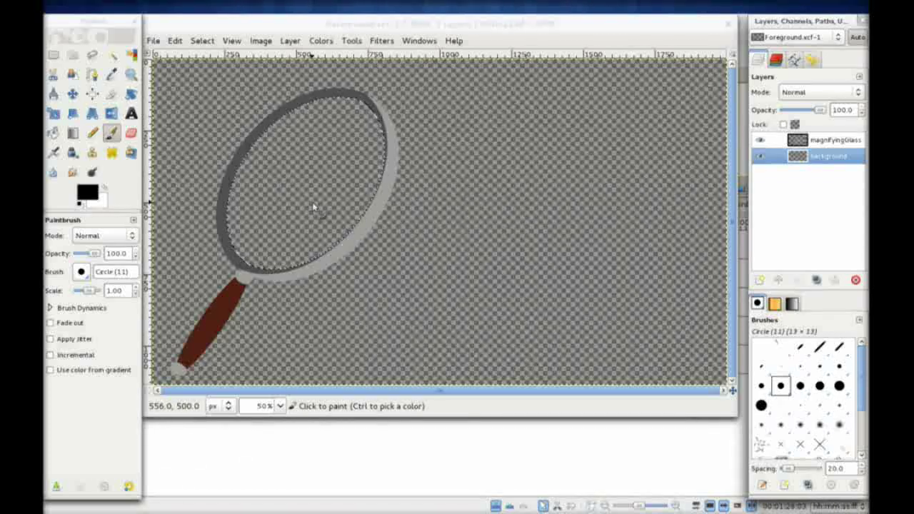
pyautogui.press('super')
# Preview the Background.JPG clip in Kdenlive, then minimize Kdenlive to reveal the GIMP image
pyautogui.click(487, 293)
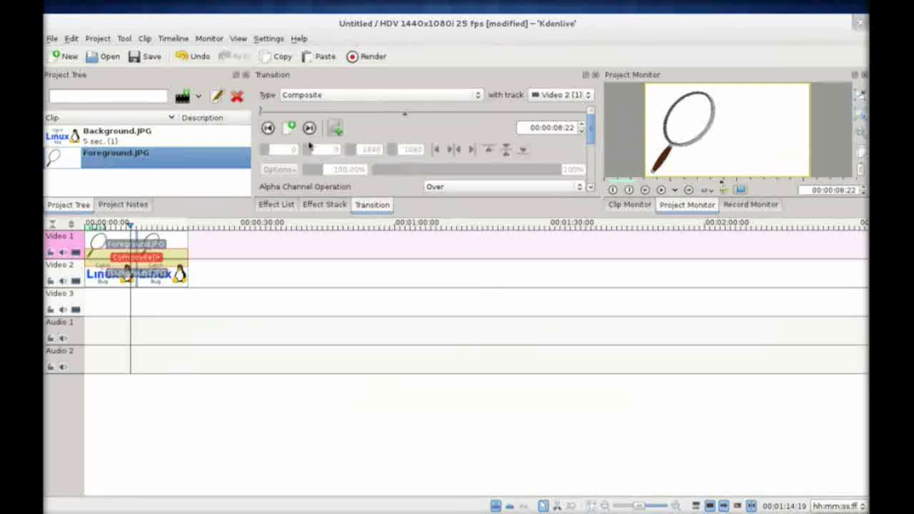
pyautogui.click(73, 137)
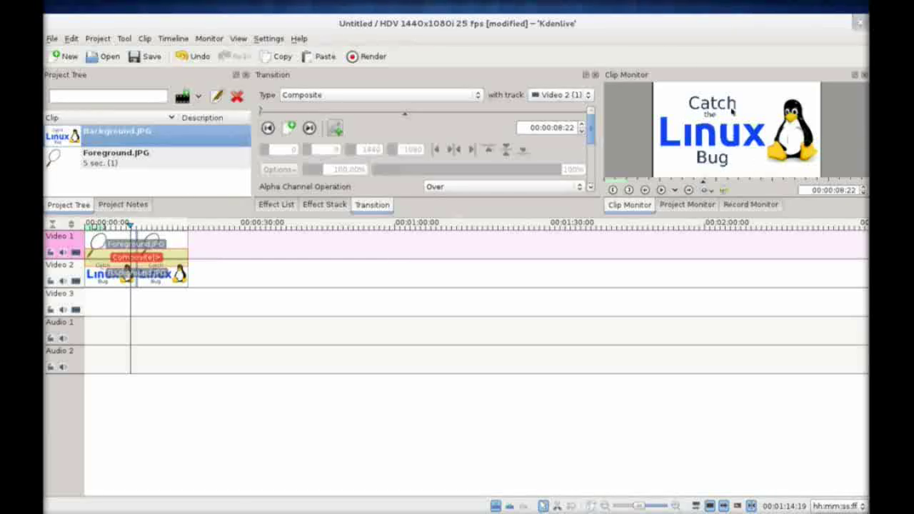
pyautogui.rightClick(803, 24)
pyautogui.click(795, 36)
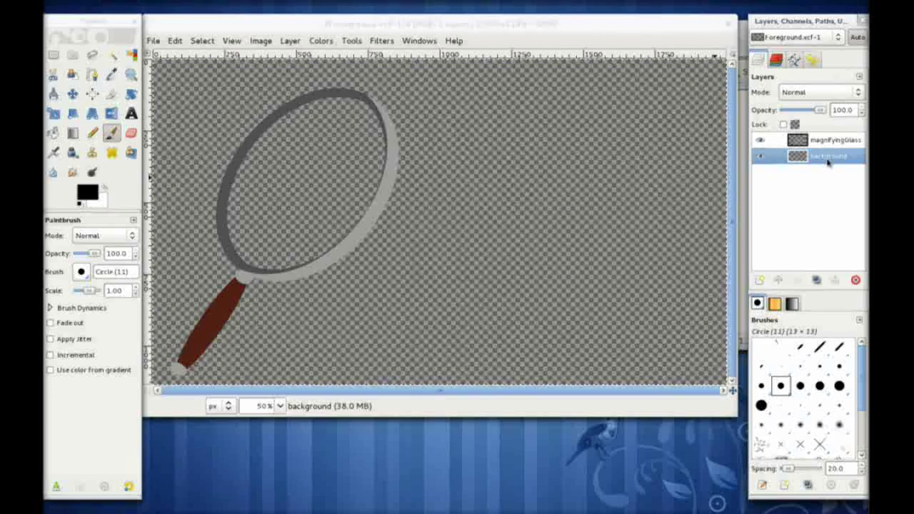
# Set the GIMP foreground colour to pure red, ff0000
pyautogui.click(89, 193)
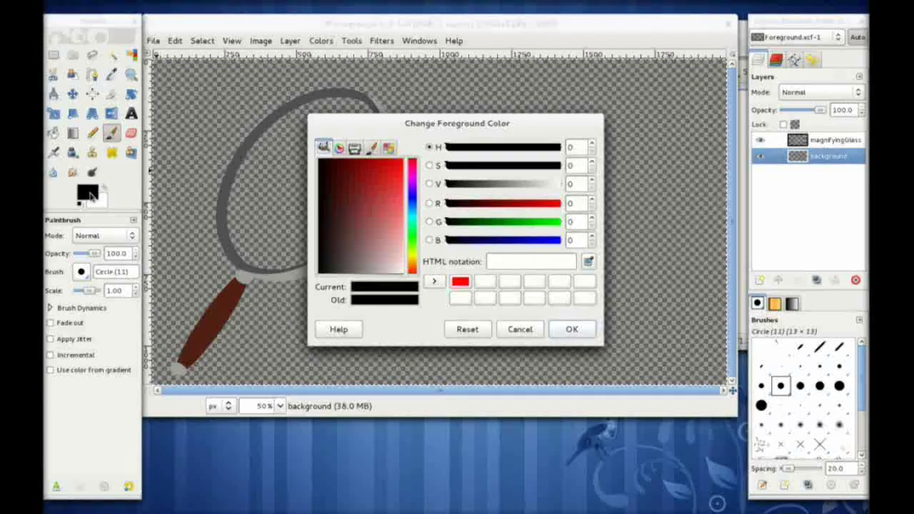
pyautogui.click(460, 282)
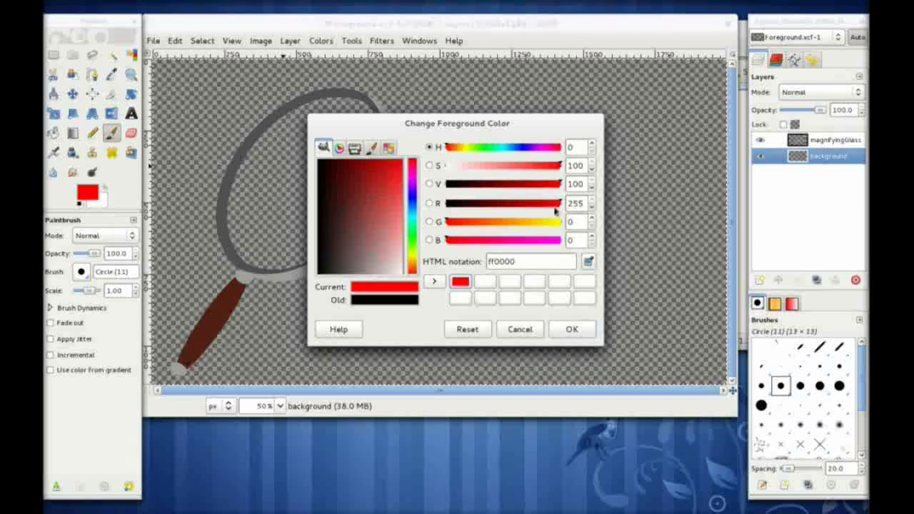
pyautogui.moveTo(489, 261); pyautogui.dragTo(524, 262)
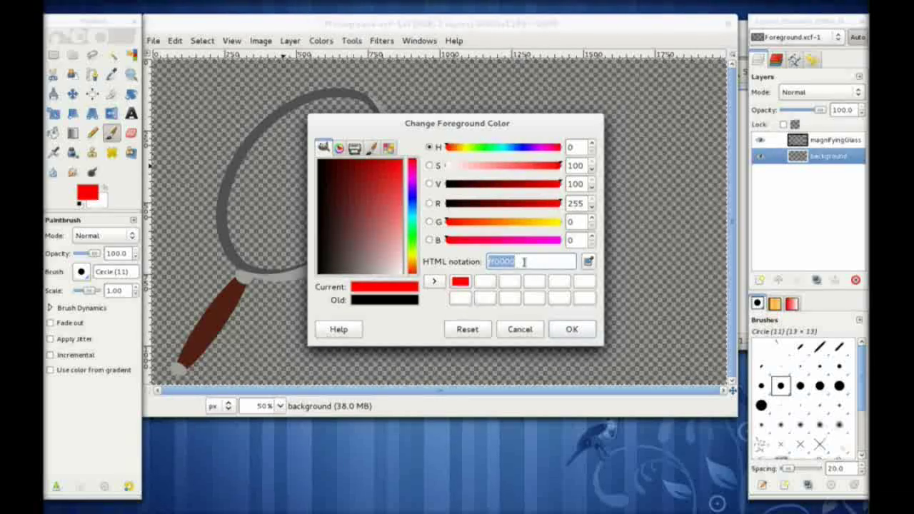
pyautogui.click(572, 329)
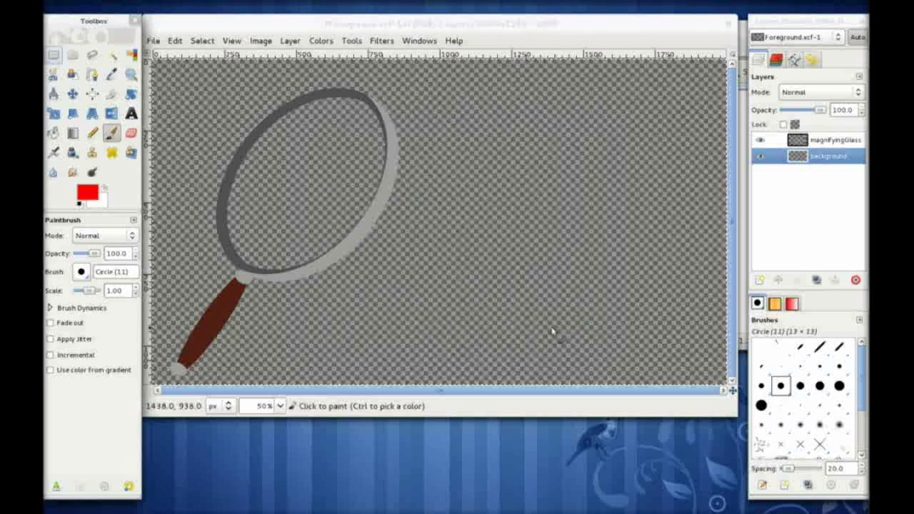
# Bucket-fill the transparent background red and save a copy as Foreground.JPG
pyautogui.click(53, 133)
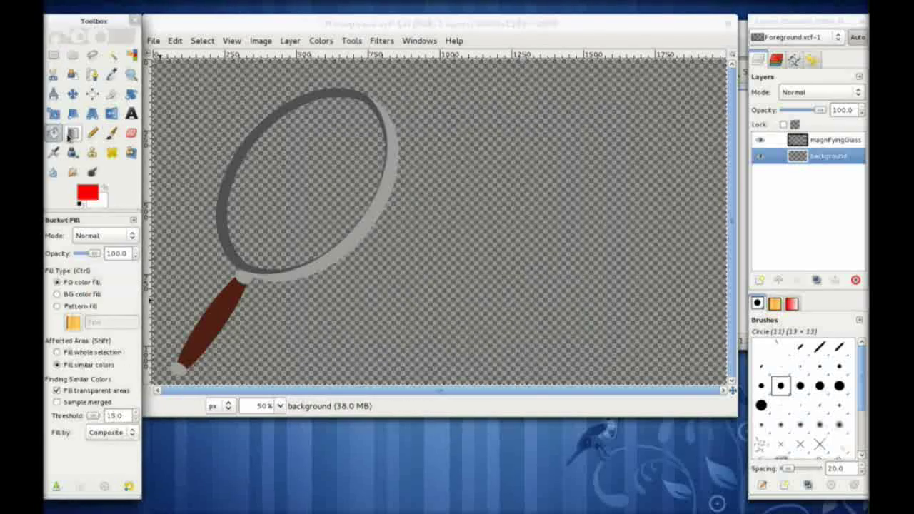
pyautogui.click(554, 180)
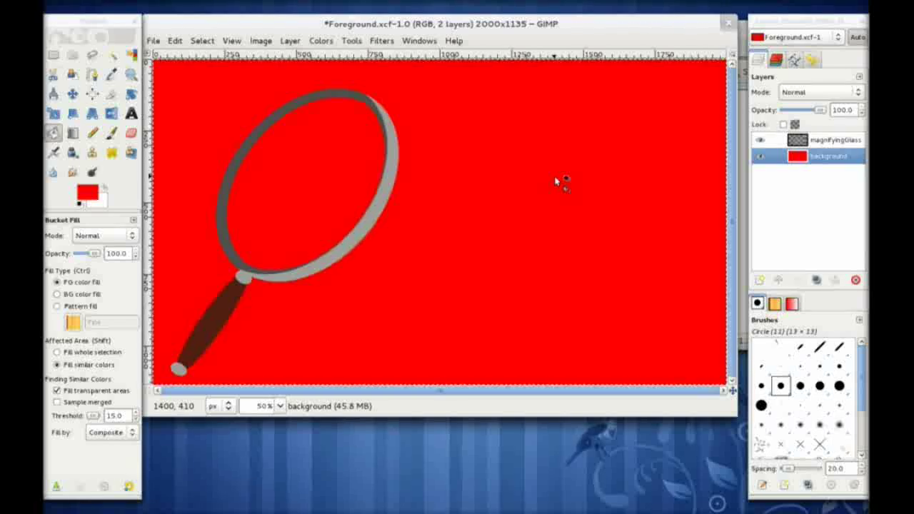
pyautogui.click(154, 41)
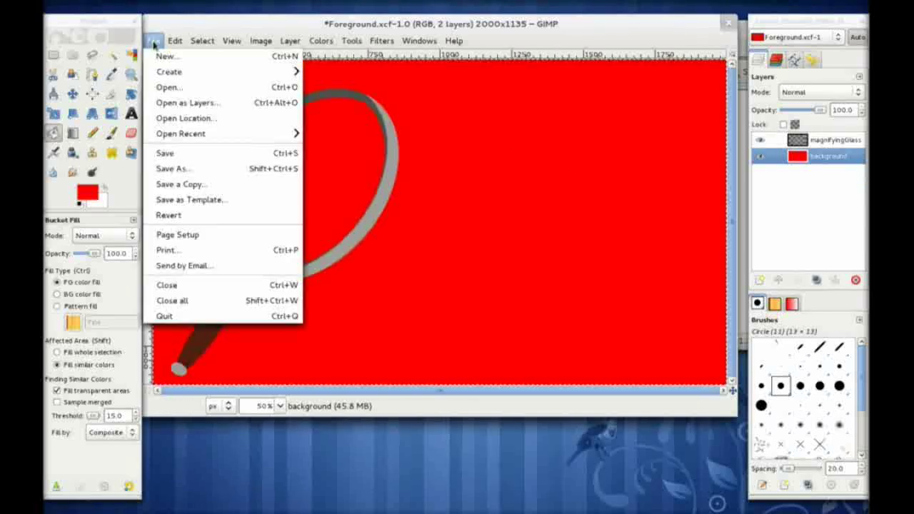
pyautogui.click(200, 228)
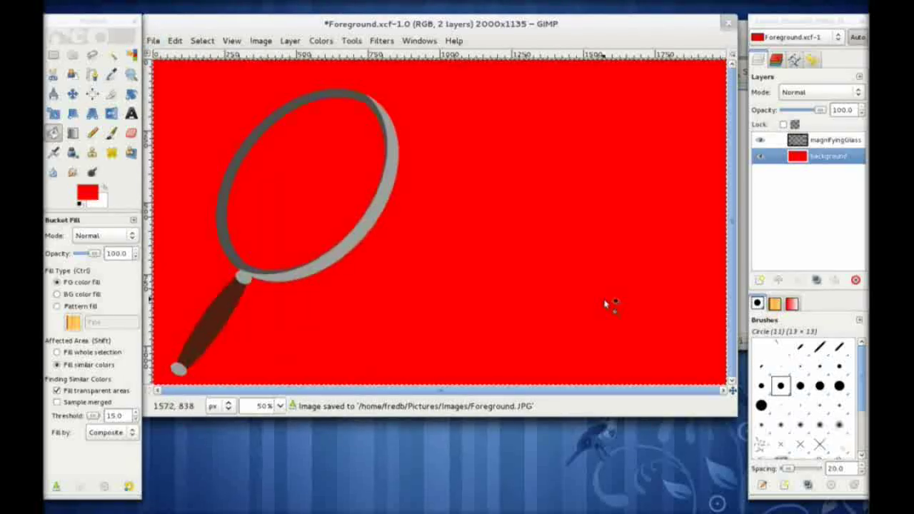
# Switch back to Kdenlive and scrub the timeline to preview the glass on solid red
pyautogui.press('super')
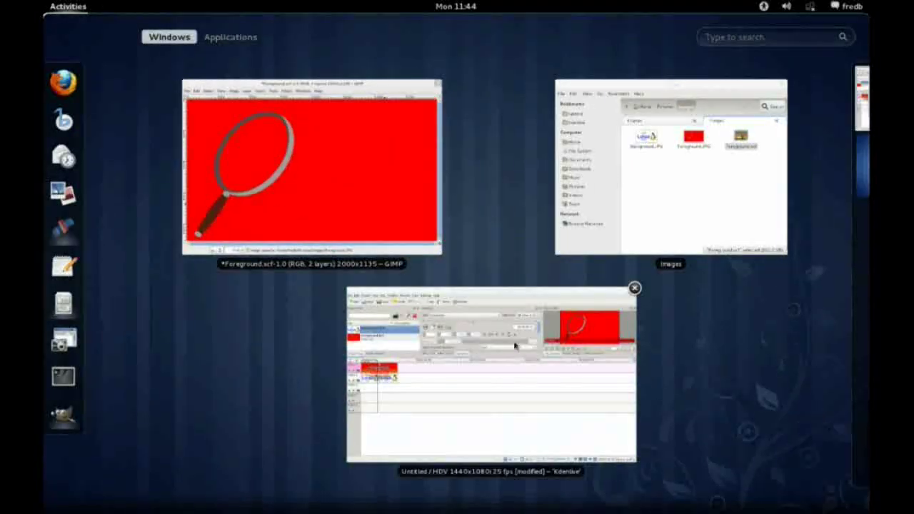
pyautogui.click(498, 301)
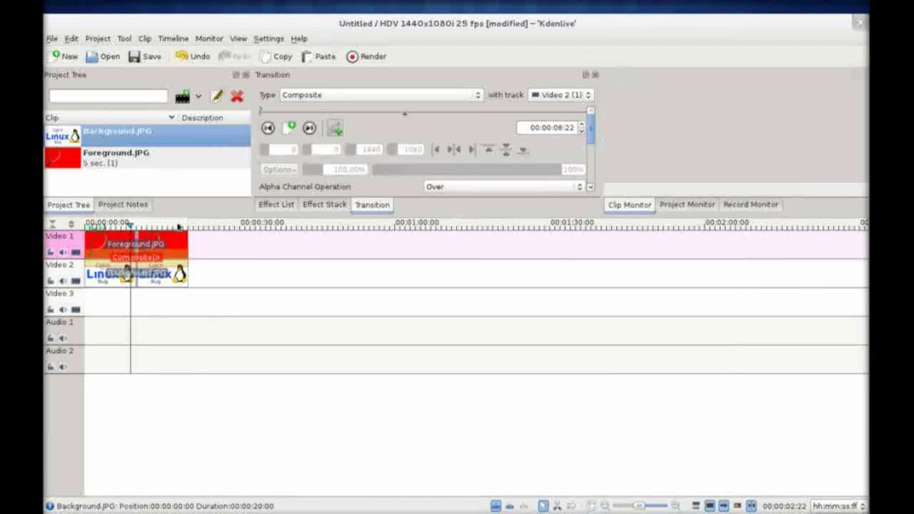
pyautogui.click(165, 227)
pyautogui.moveTo(138, 227); pyautogui.dragTo(184, 227)
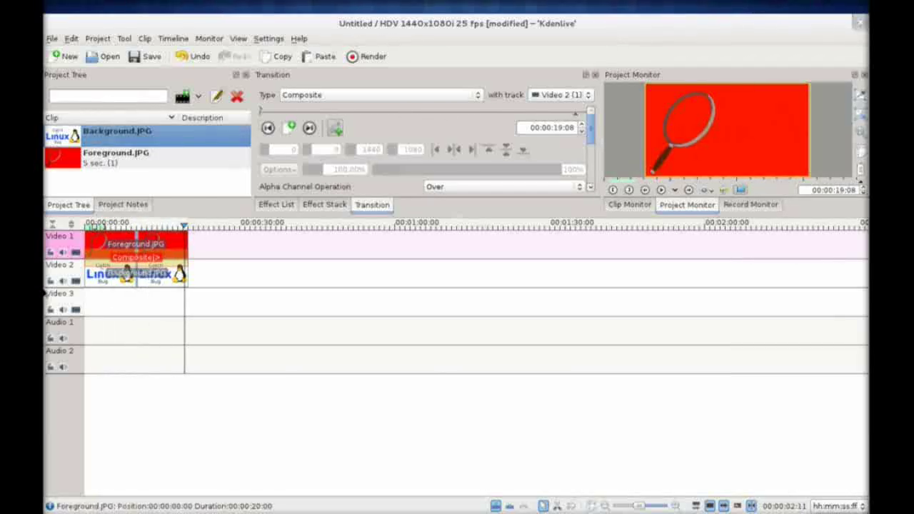
# Drag Blue Screen from the Alpha manipulation effects onto the Foreground.JPG clip
pyautogui.click(275, 206)
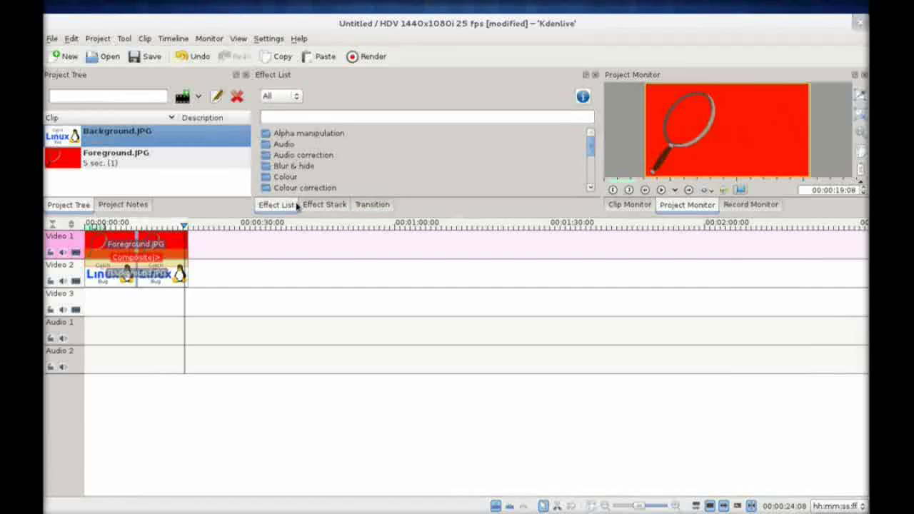
pyautogui.doubleClick(290, 136)
pyautogui.click(306, 146)
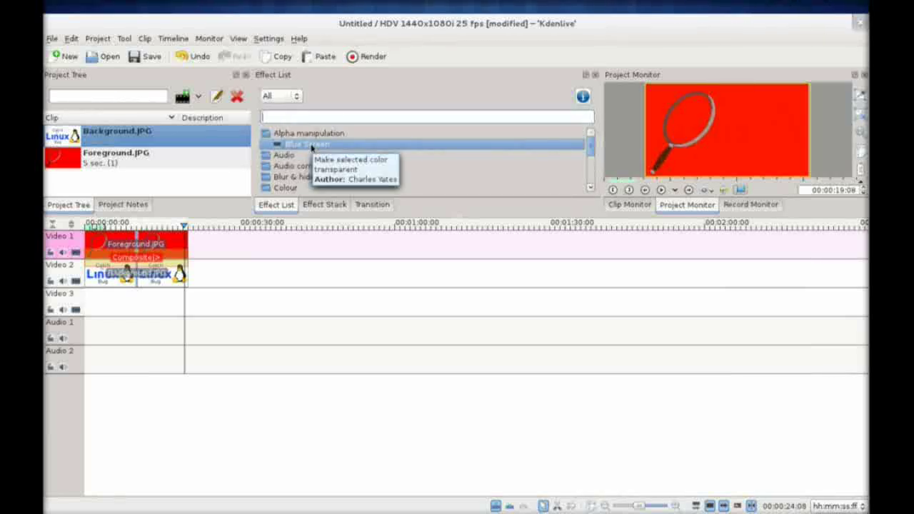
pyautogui.moveTo(311, 147); pyautogui.dragTo(125, 242)
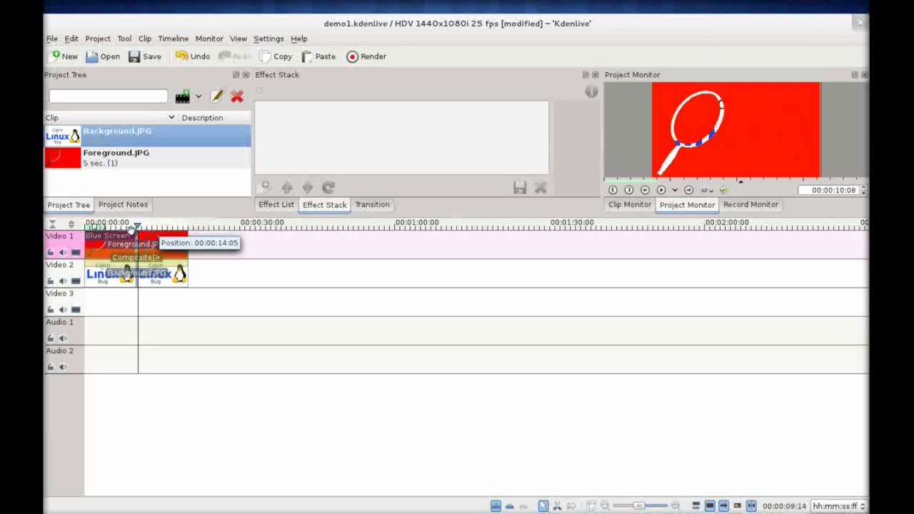
# Select Foreground.JPG and widen the Effect Stack to show Blue Screen's Color key settings
pyautogui.click(111, 238)
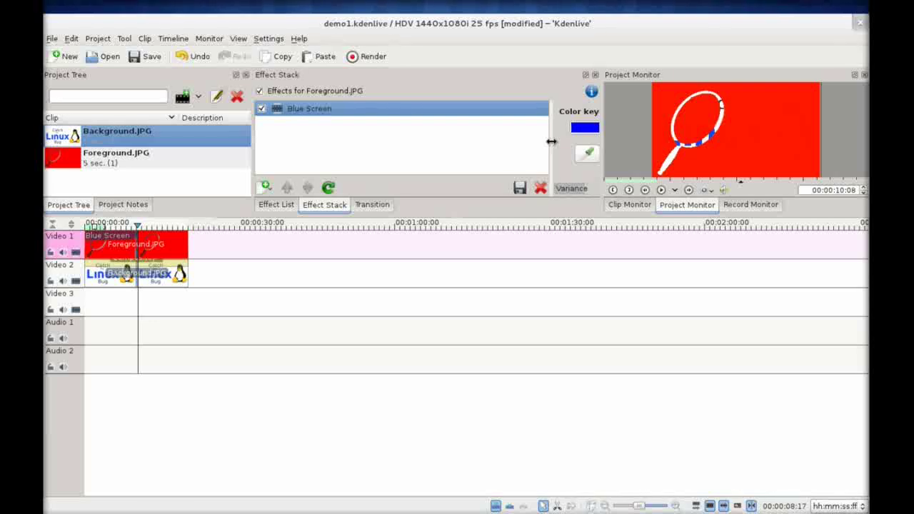
pyautogui.moveTo(549, 142); pyautogui.dragTo(362, 157)
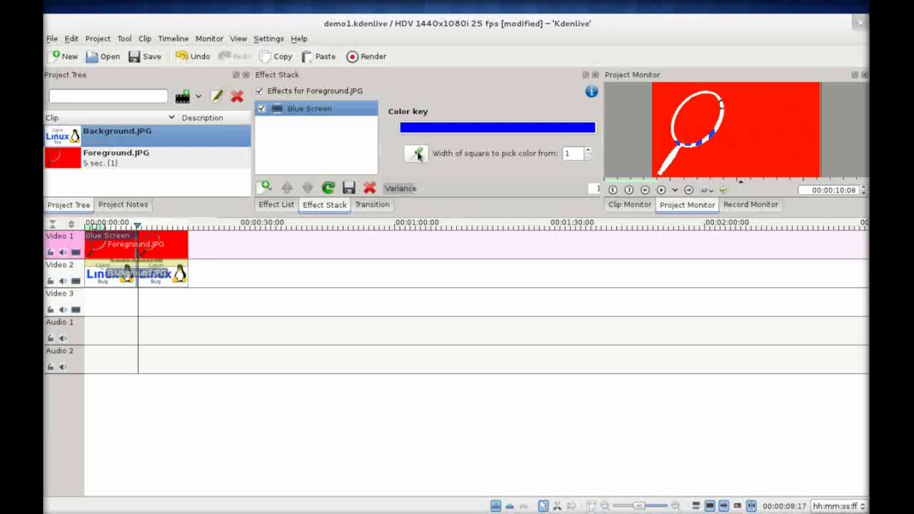
# Sample the red background in the Project Monitor as the Blue Screen key colour
pyautogui.click(418, 154)
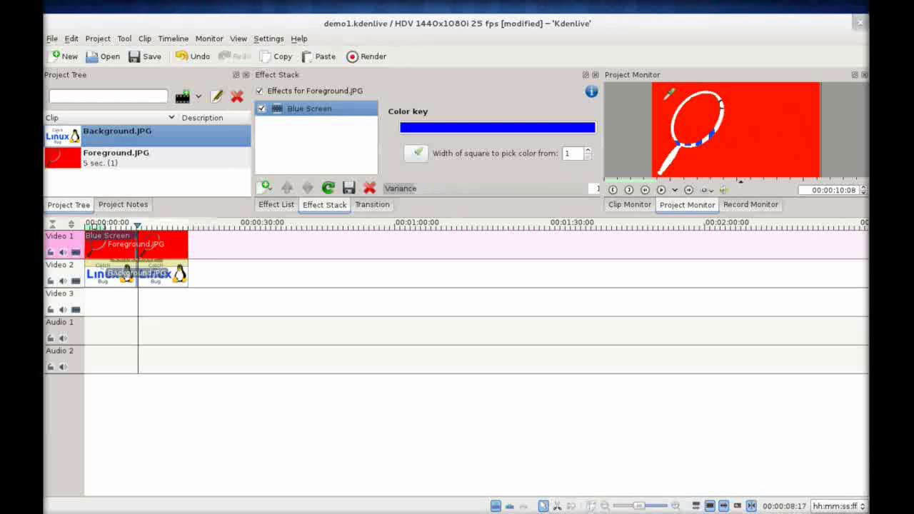
pyautogui.click(705, 144)
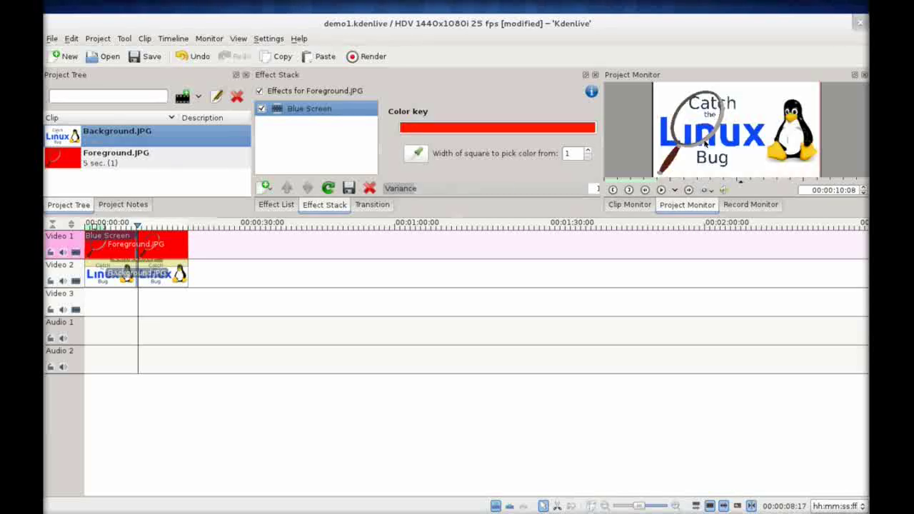
pyautogui.click(117, 227)
pyautogui.click(162, 228)
pyautogui.click(178, 227)
pyautogui.click(148, 228)
pyautogui.click(126, 227)
pyautogui.click(111, 226)
pyautogui.click(135, 227)
pyautogui.click(174, 227)
pyautogui.click(150, 227)
pyautogui.click(128, 227)
pyautogui.click(105, 227)
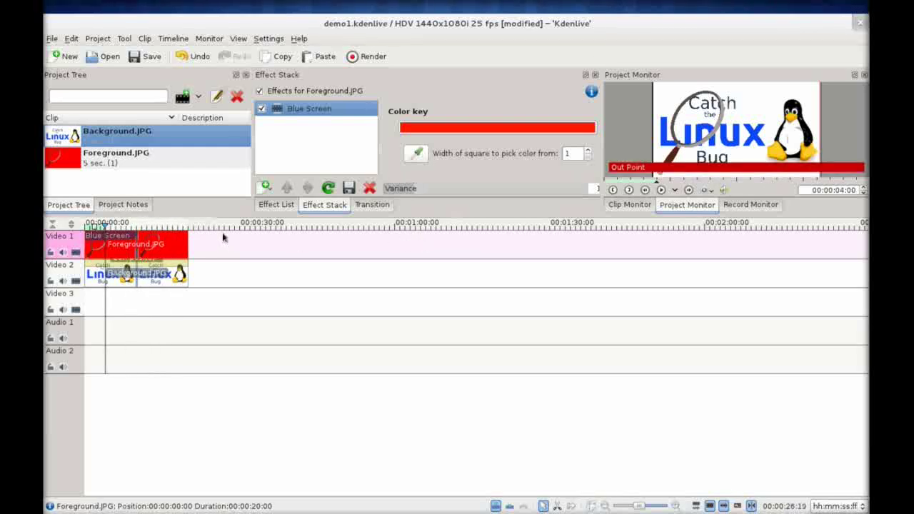
pyautogui.click(171, 227)
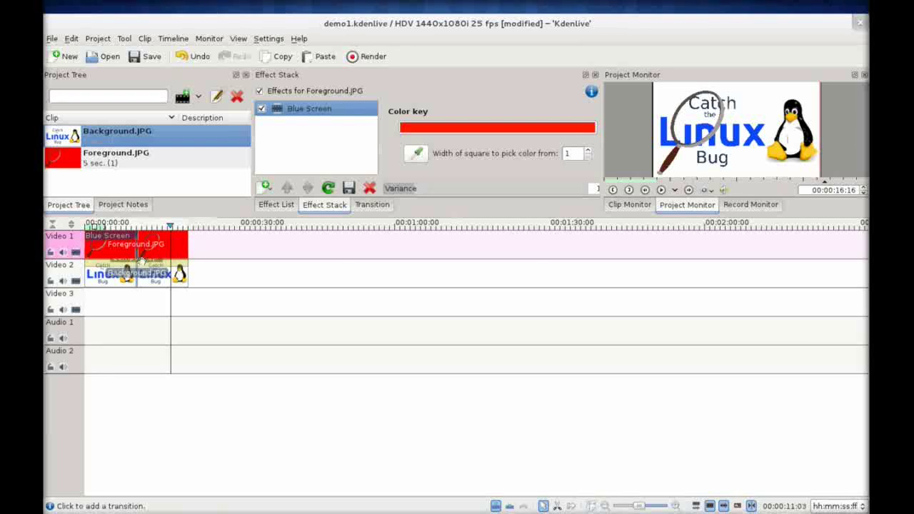
# Insert a Composite transition between the Foreground.JPG clip and Video 2
pyautogui.click(95, 266)
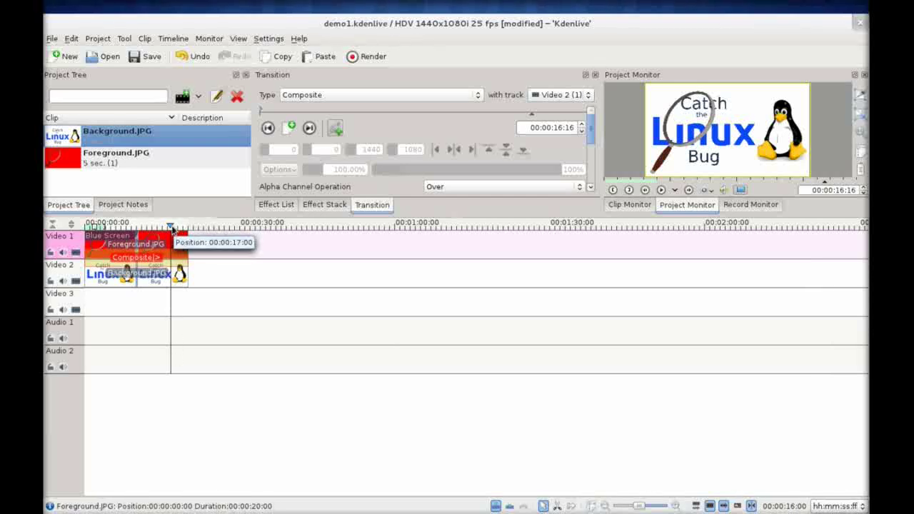
# Scrub the playhead back to 00:00:00:00, the start of the Composite transition
pyautogui.moveTo(155, 230); pyautogui.dragTo(169, 227)
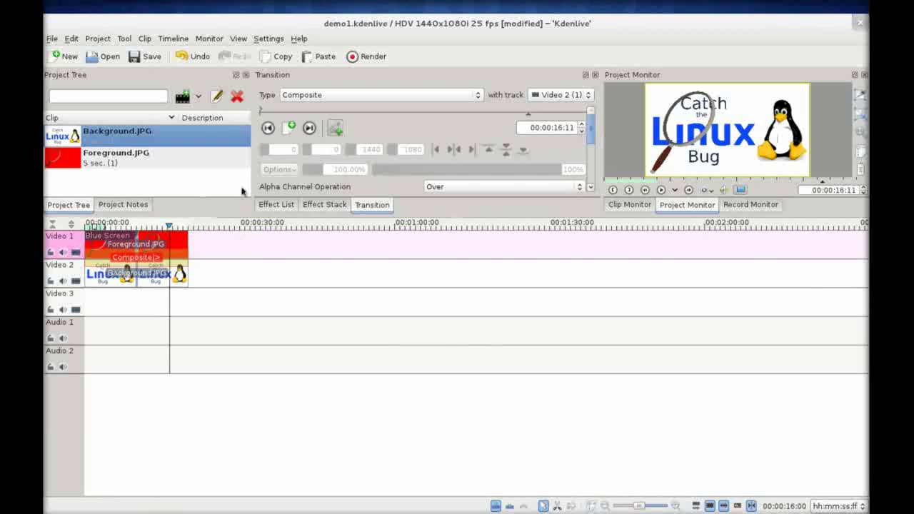
pyautogui.click(132, 227)
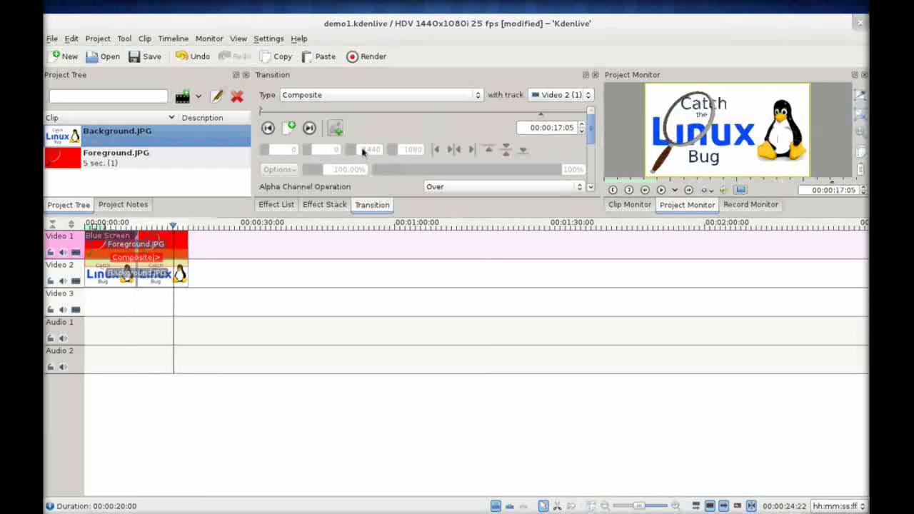
pyautogui.click(164, 227)
pyautogui.moveTo(163, 227); pyautogui.dragTo(74, 236)
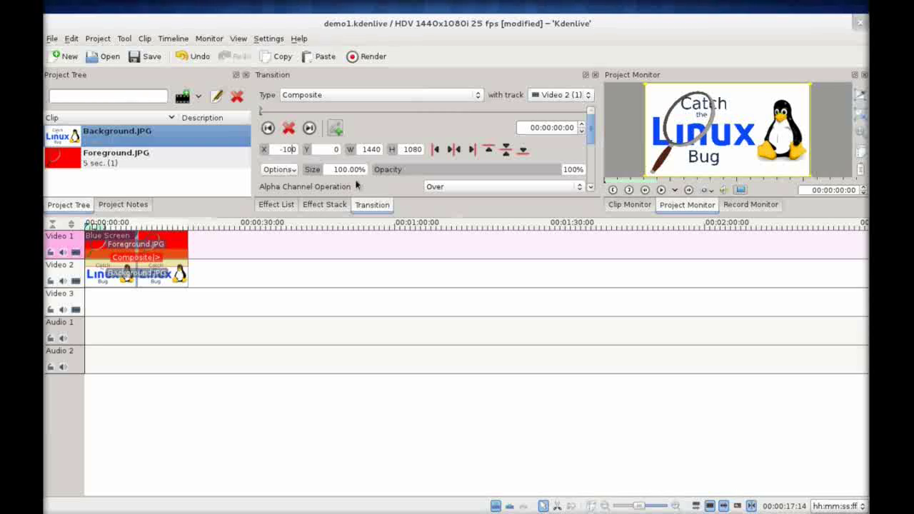
# Place the first keyframe at X -225, Y 146, then move to 00:00:07:10
pyautogui.click(282, 150)
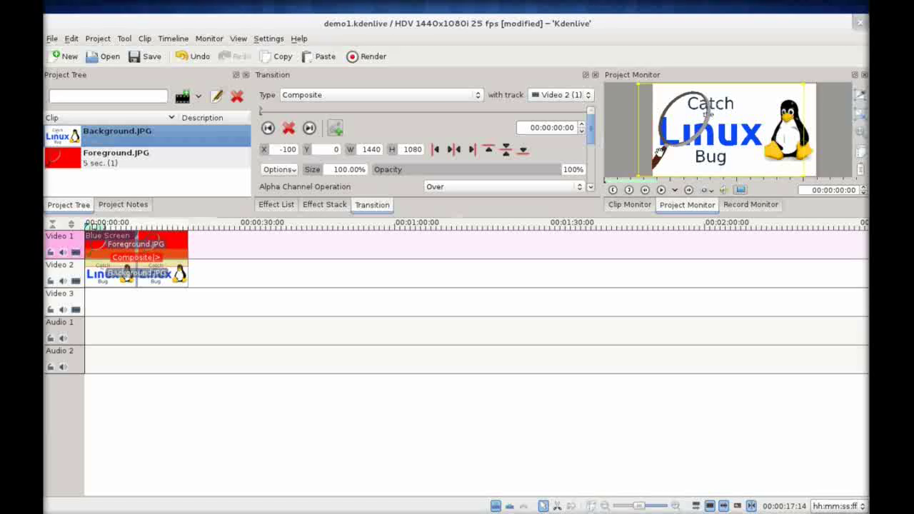
pyautogui.moveTo(658, 152); pyautogui.dragTo(680, 153)
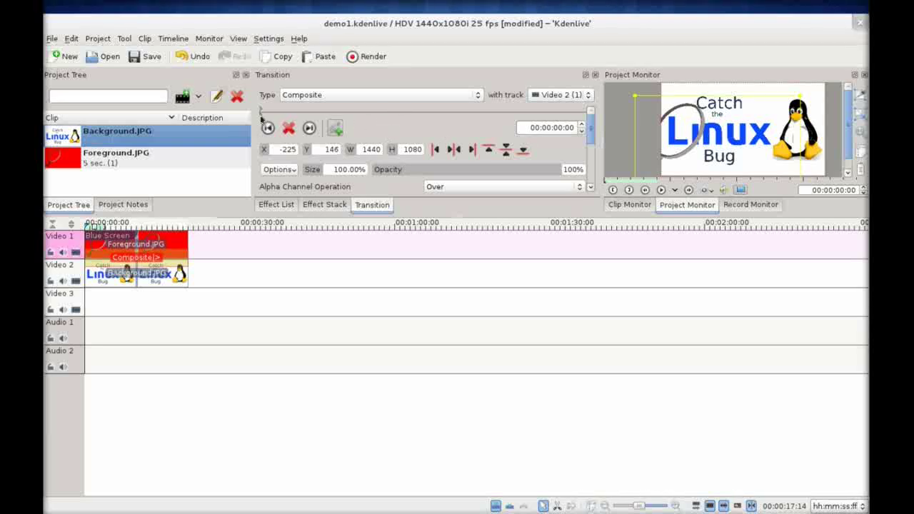
pyautogui.click(381, 114)
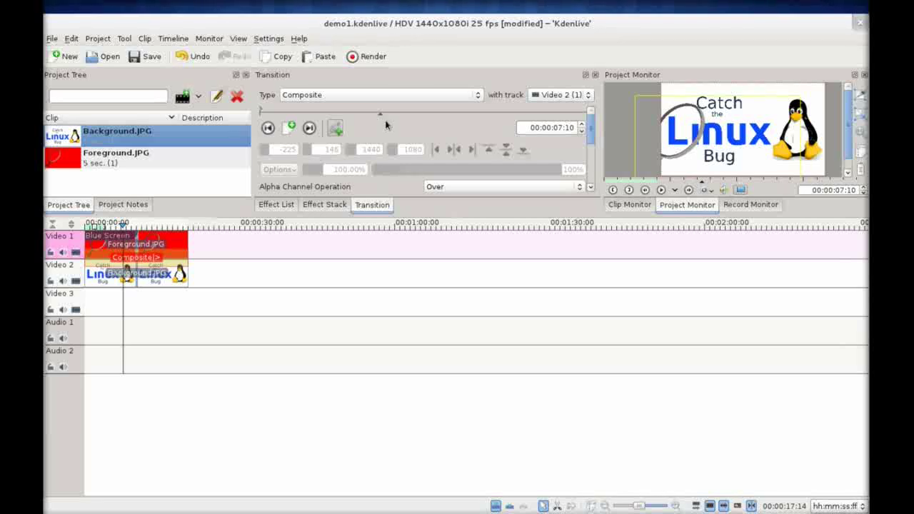
# Add a keyframe at 00:00:07:10 positioning the magnifying glass over Tux at X 780, Y -87
pyautogui.click(290, 130)
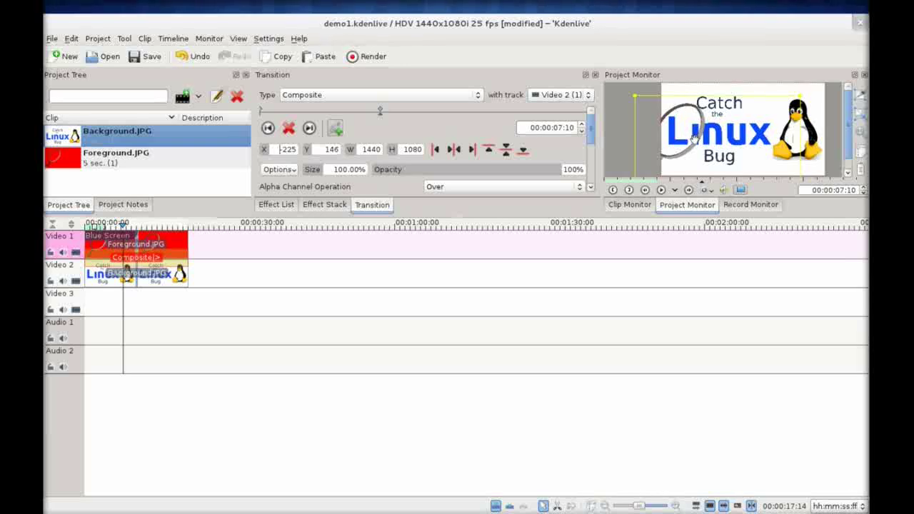
pyautogui.scroll(1, 735, 130)
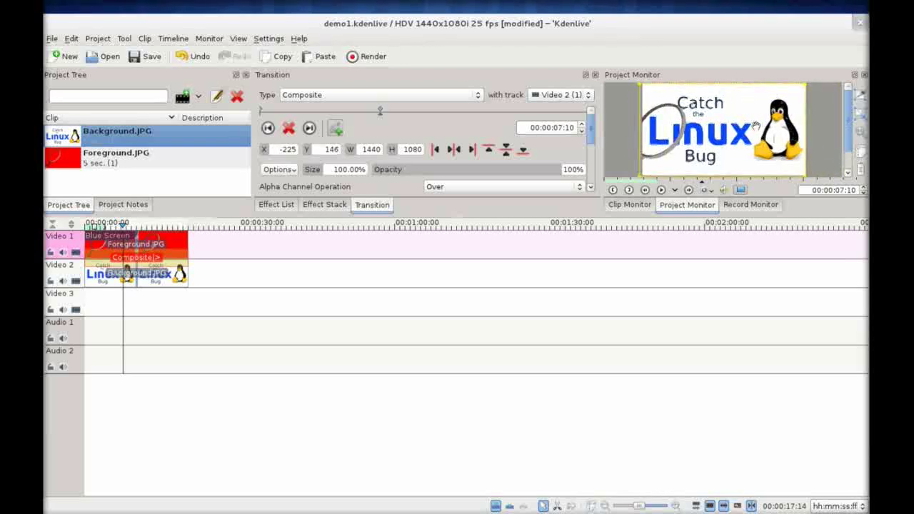
pyautogui.moveTo(780, 123); pyautogui.dragTo(792, 125)
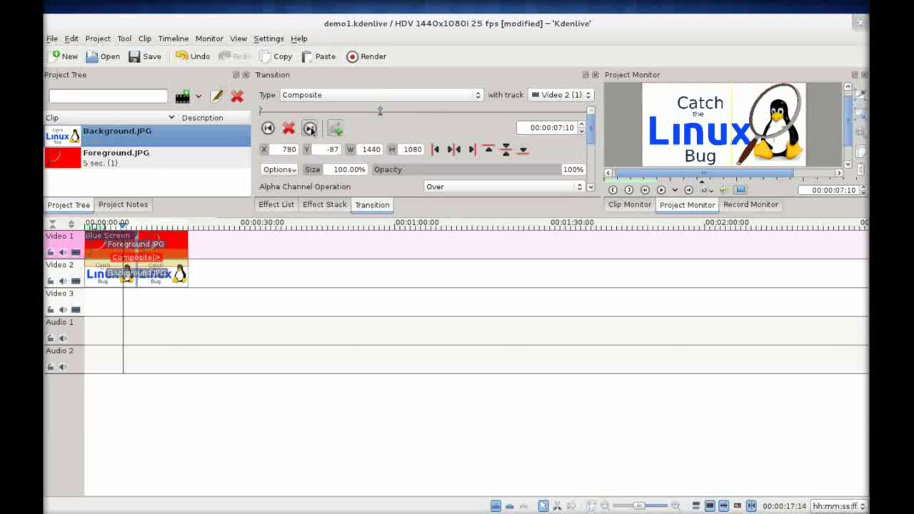
# Add an end keyframe at 00:00:19:24 with the magnifying glass moved down toward Bug
pyautogui.click(310, 129)
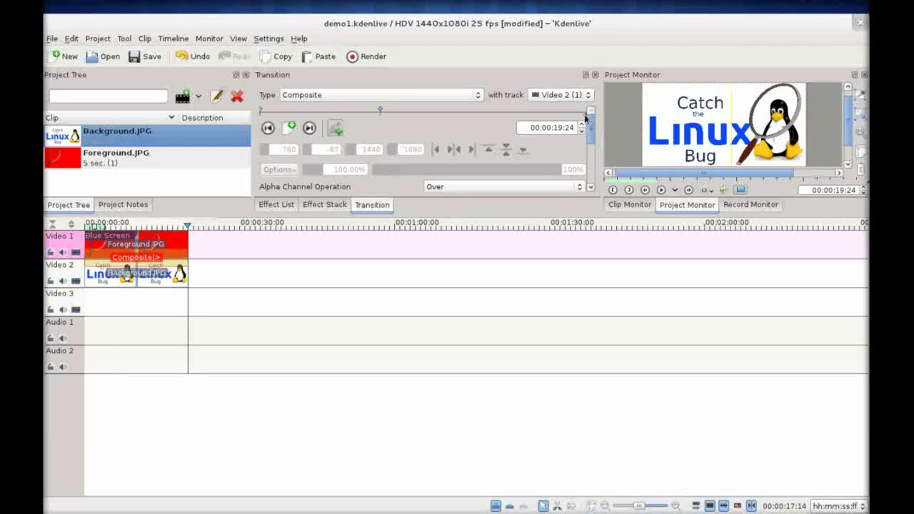
pyautogui.click(290, 127)
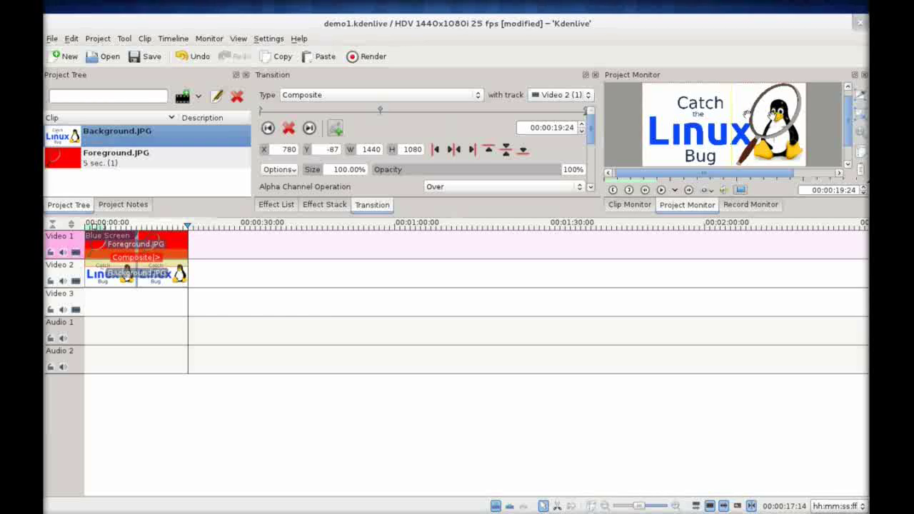
pyautogui.moveTo(761, 133); pyautogui.dragTo(702, 175)
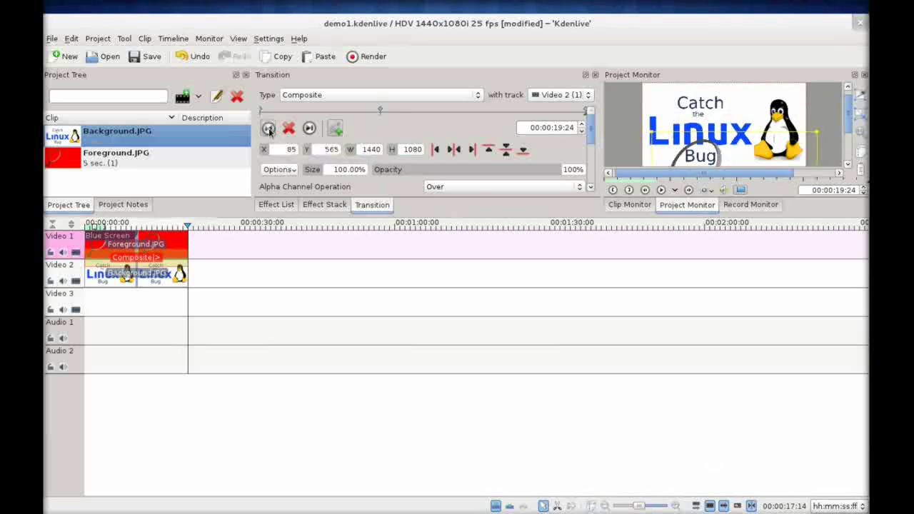
# Step through the Composite keyframes at the start, 00:00:07:10 and 00:00:19:24, then back
pyautogui.click(268, 127)
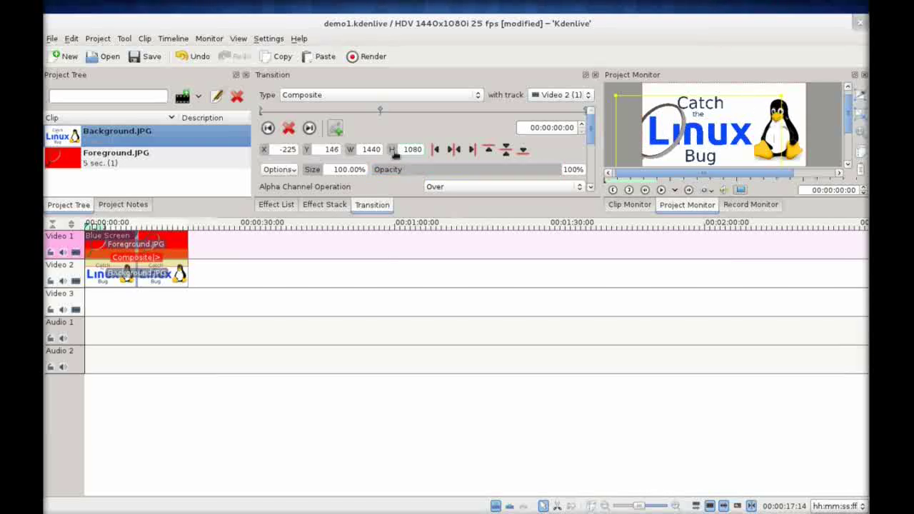
pyautogui.click(309, 128)
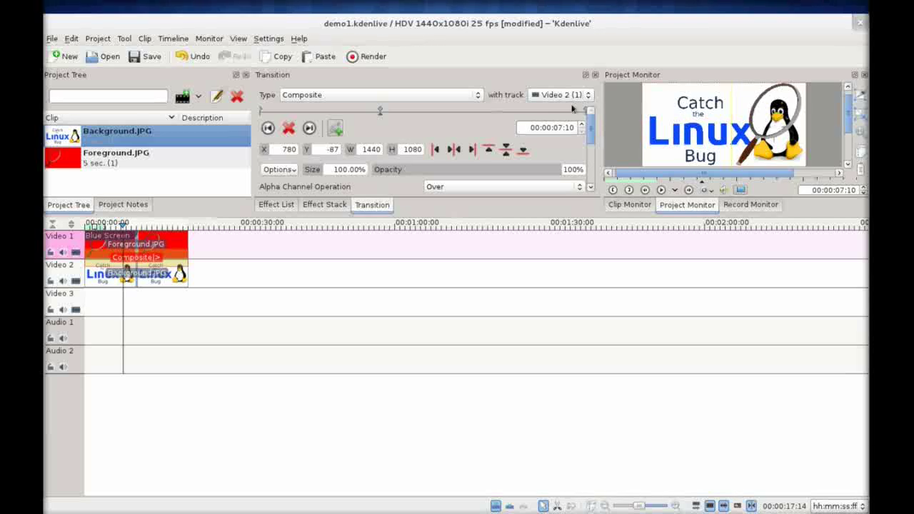
pyautogui.click(309, 127)
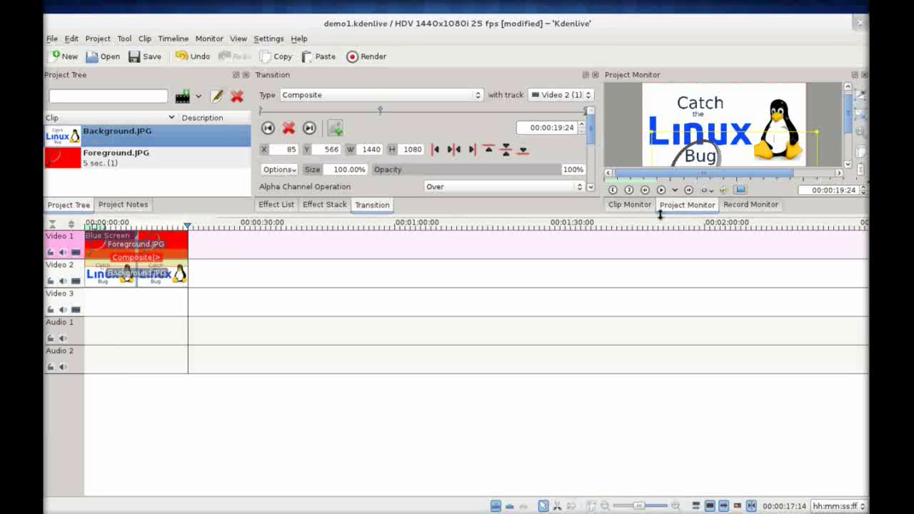
pyautogui.click(270, 130)
pyautogui.click(269, 130)
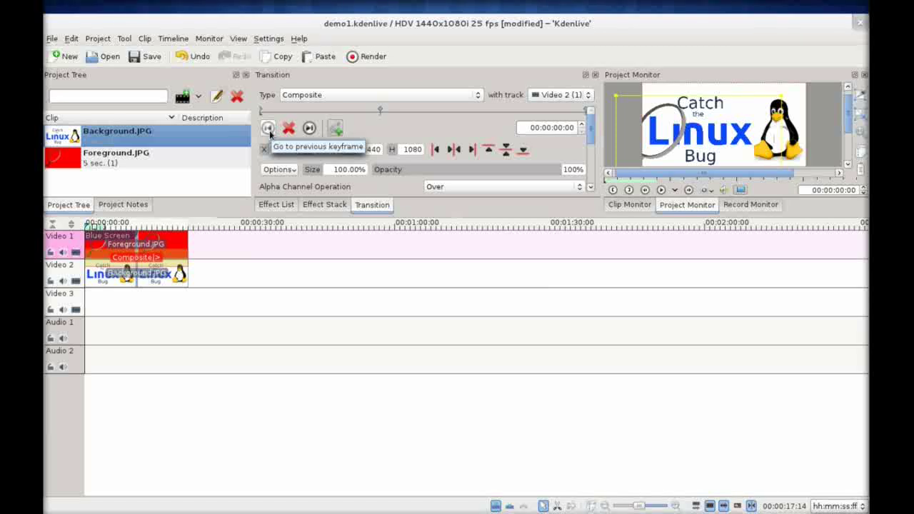
# Play the magnifying glass animation forward and in reverse in the Project Monitor
pyautogui.press('space')
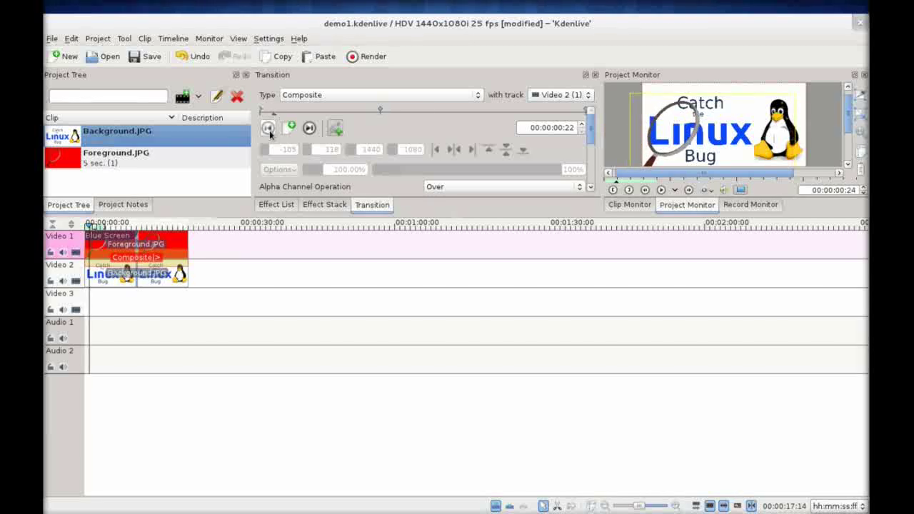
pyautogui.press('j')
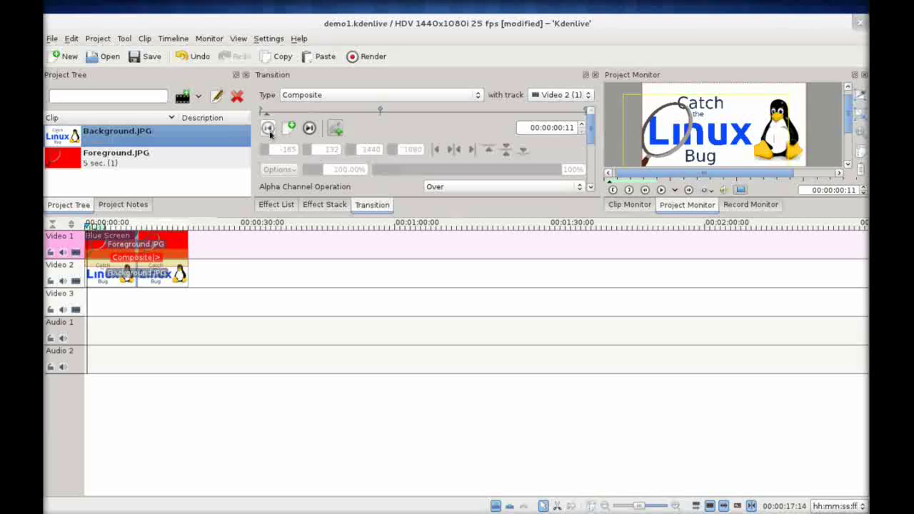
pyautogui.click(663, 191)
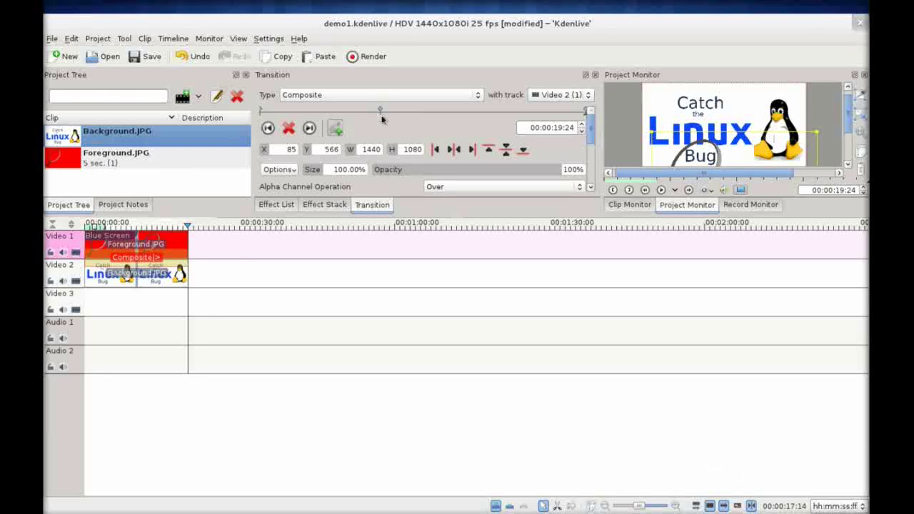
# Add a new Composite keyframe at 00:00:09:20
pyautogui.click(268, 128)
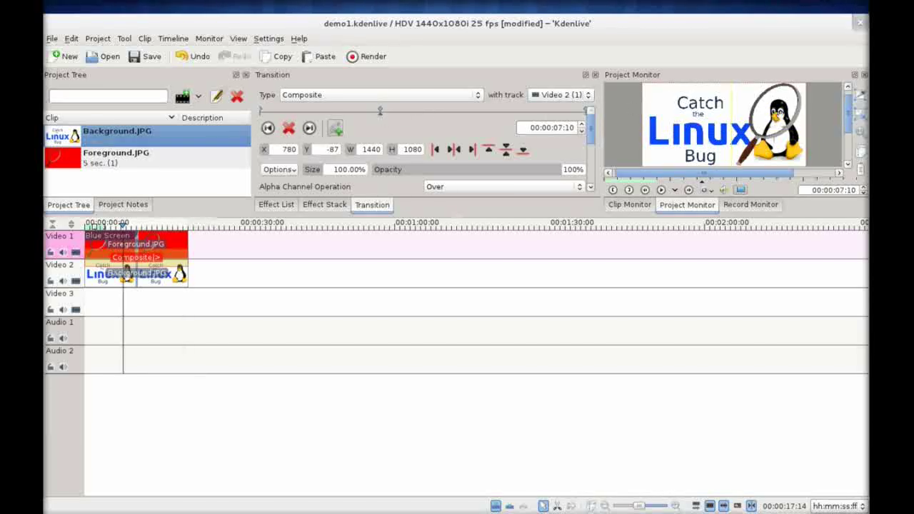
pyautogui.click(420, 113)
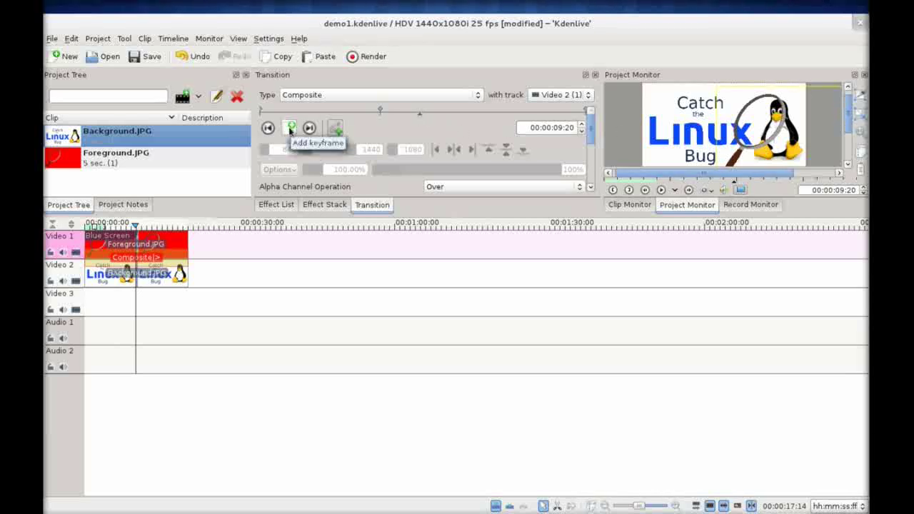
pyautogui.click(291, 129)
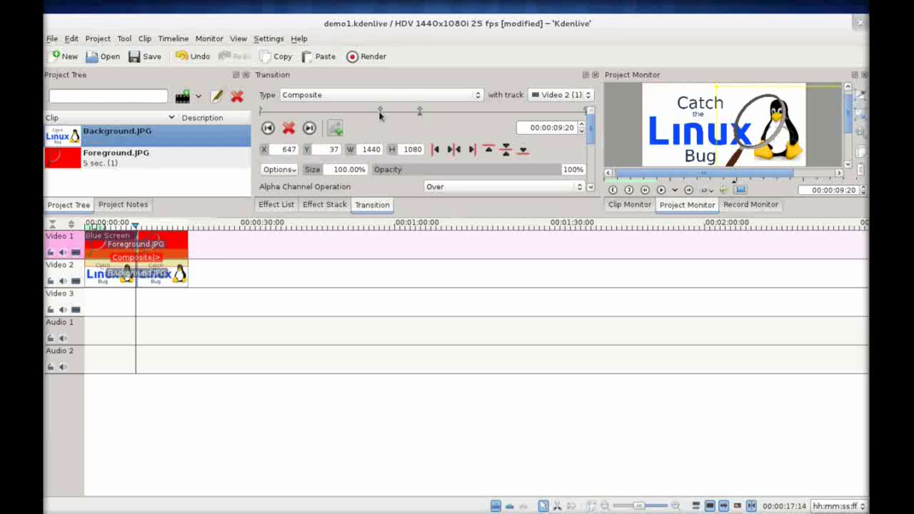
# Compare with the 00:00:07:10 keyframe, then enter X 780 and Y -87 at 00:00:09:20
pyautogui.click(269, 129)
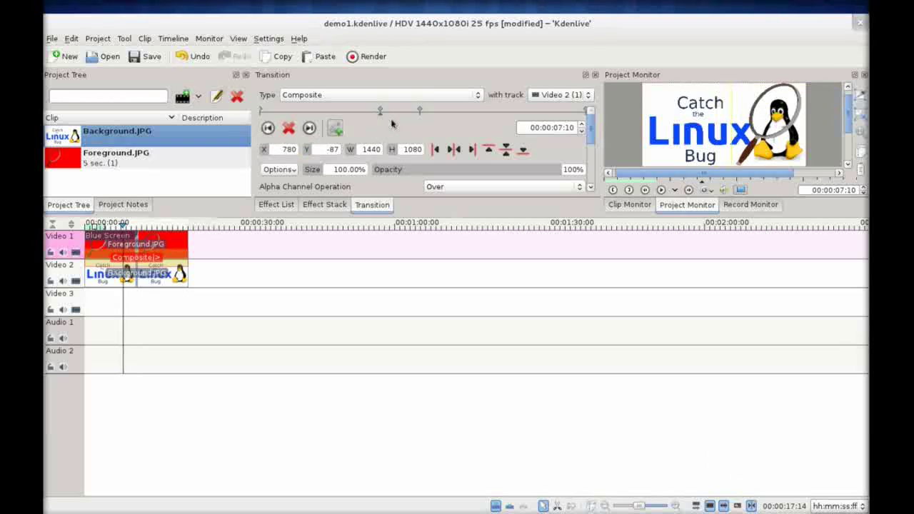
pyautogui.click(309, 129)
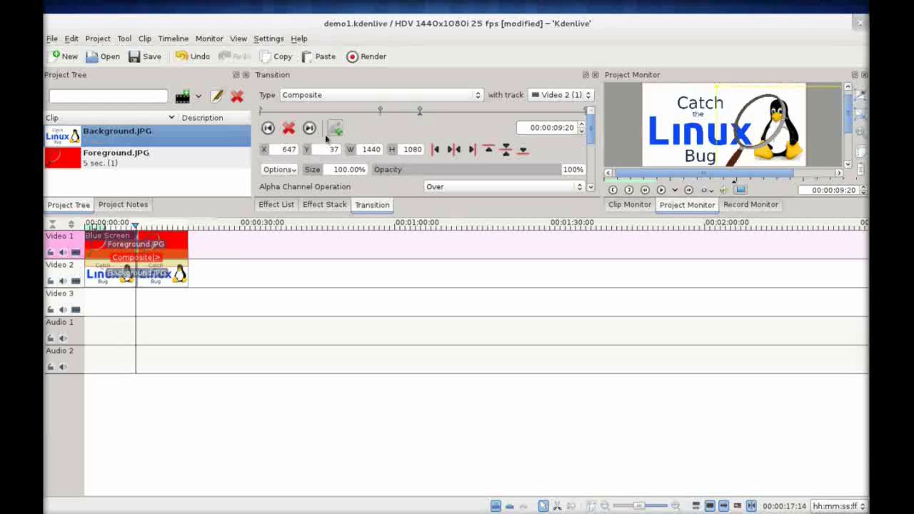
pyautogui.moveTo(282, 150); pyautogui.dragTo(298, 152)
pyautogui.doubleClick(330, 149)
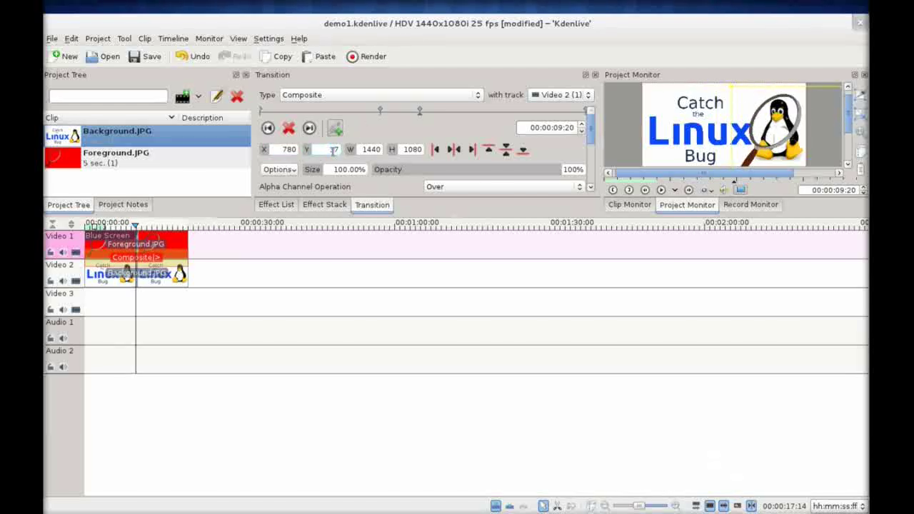
pyautogui.write('8')
pyautogui.click(366, 149)
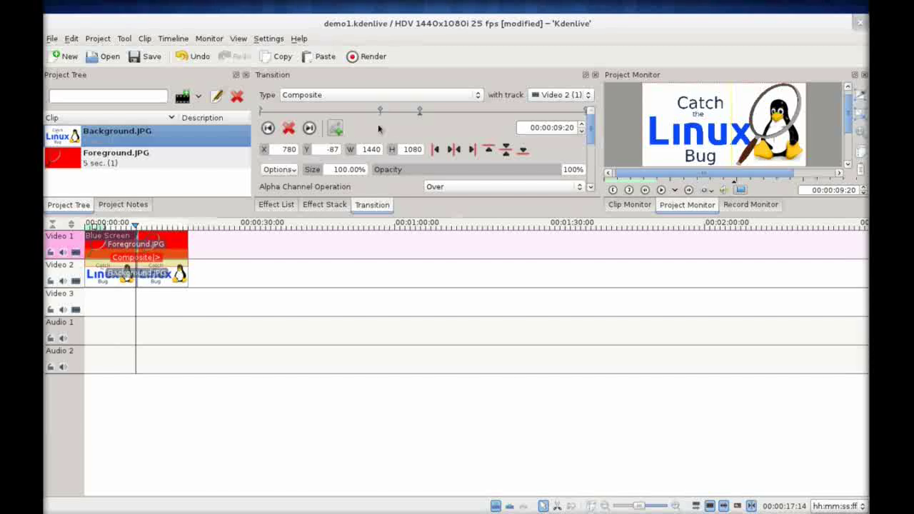
pyautogui.click(272, 129)
pyautogui.click(310, 128)
pyautogui.click(268, 128)
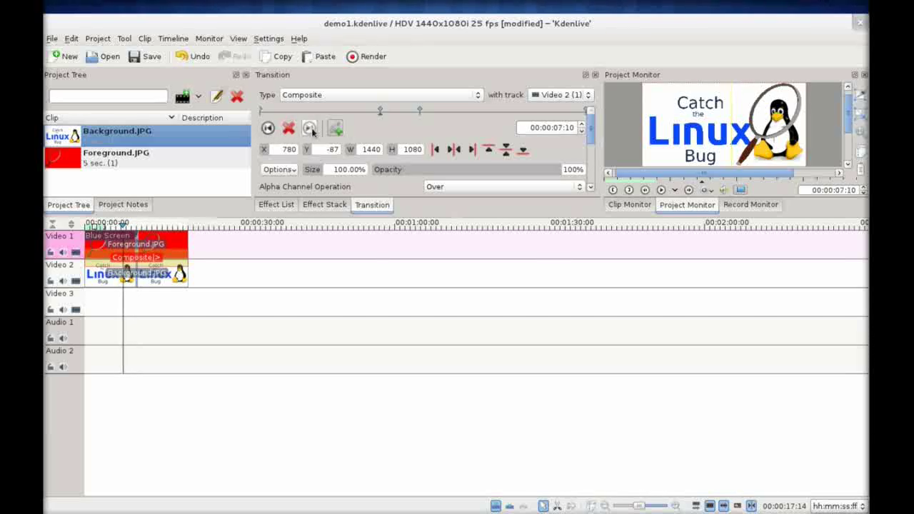
pyautogui.click(310, 128)
pyautogui.click(269, 128)
pyautogui.click(310, 129)
pyautogui.click(268, 129)
pyautogui.click(267, 128)
pyautogui.click(662, 192)
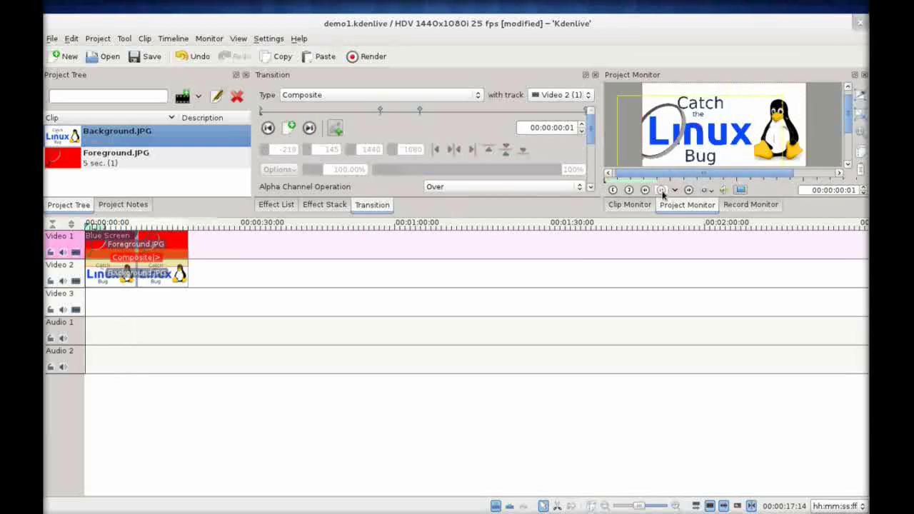